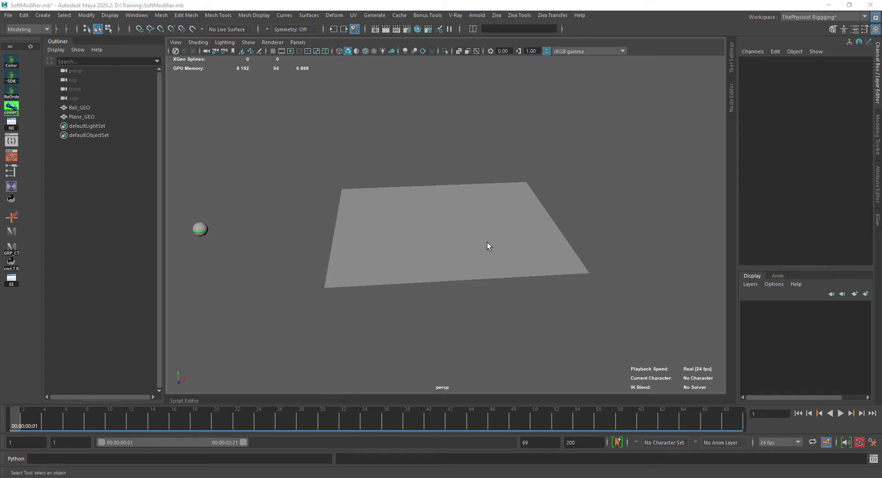
Step: Play the animation to watch the ball travel across the plane
left_click_drag(434, 244, 343, 211, "alt")
left_click(434, 221)
left_click(287, 216)
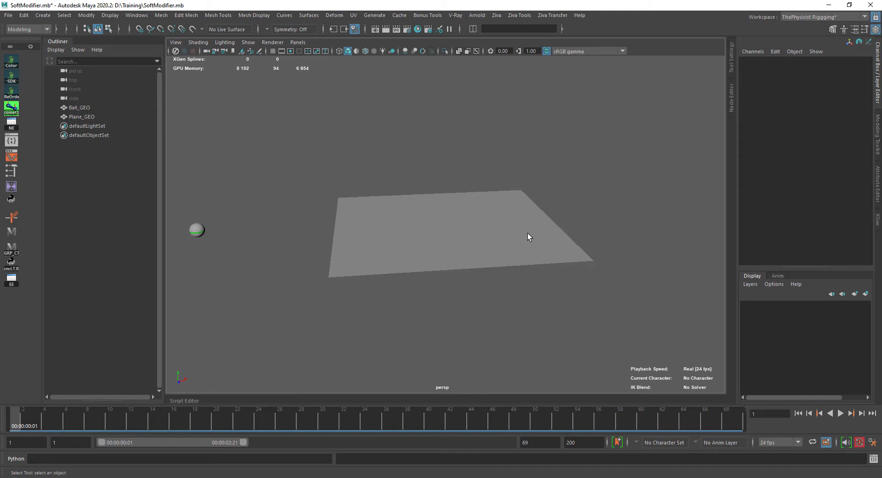
left_click_drag(299, 248, 313, 244, "alt")
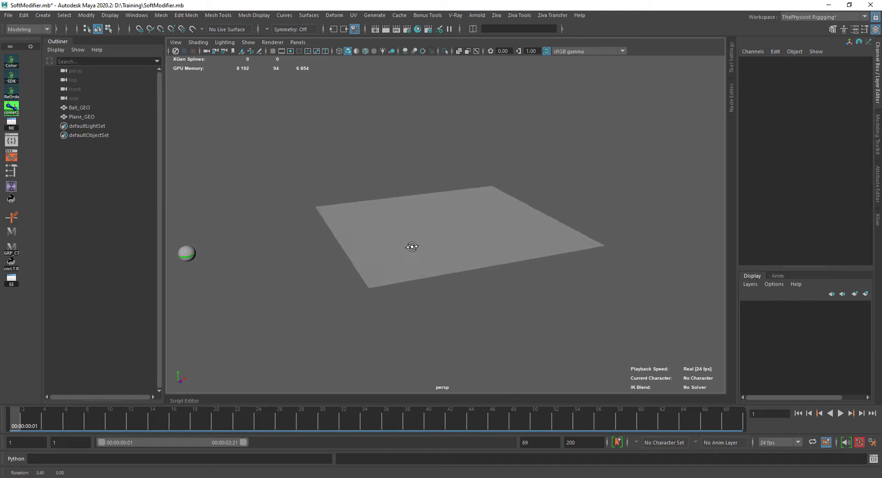
left_click_drag(414, 246, 459, 257, "alt")
left_click(840, 413)
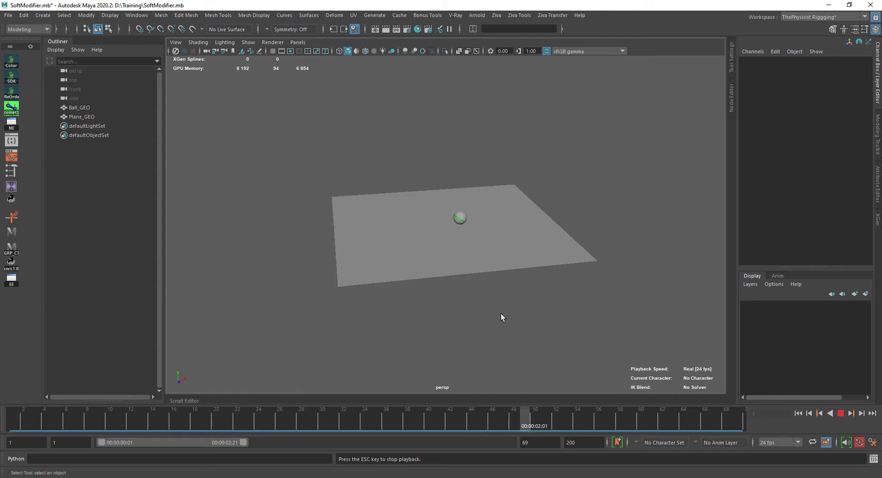
left_click(841, 414)
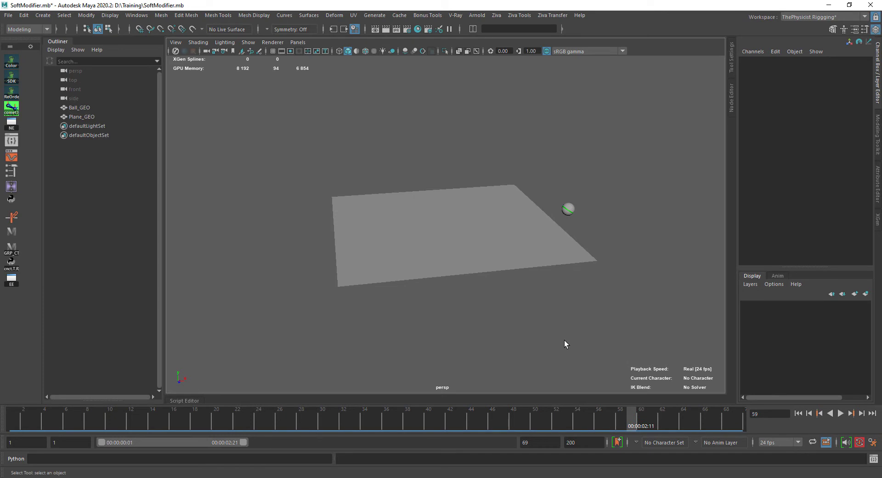
Step: Select the plane and scrub the timeline back to frame 1 to examine the ball's path over it
left_click_drag(499, 301, 459, 280, "alt")
left_click(404, 238)
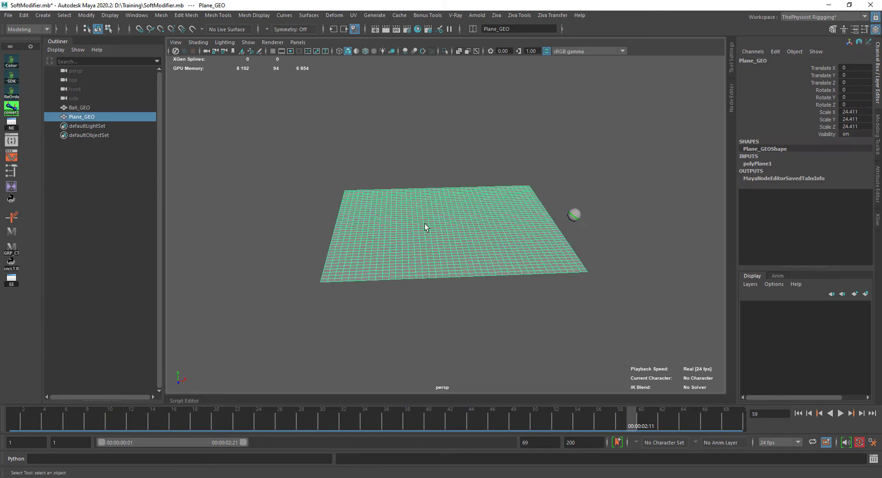
left_click_drag(424, 223, 444, 241, "alt")
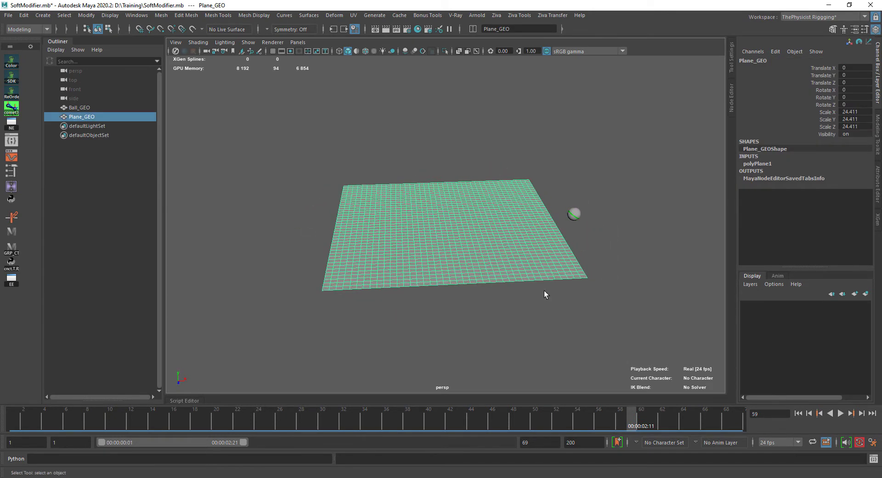
left_click_drag(563, 412, 326, 405)
left_click_drag(395, 404, 439, 405)
left_click_drag(450, 224, 467, 215, "alt")
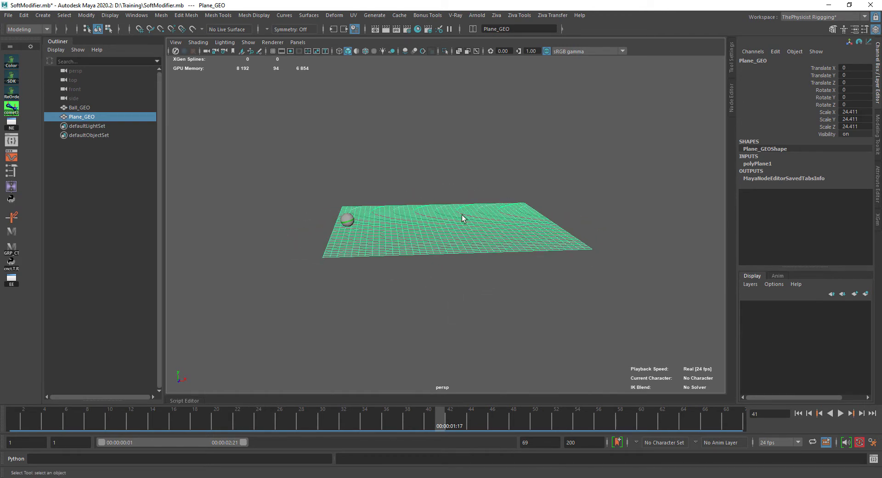
left_click_drag(404, 423, 14, 421)
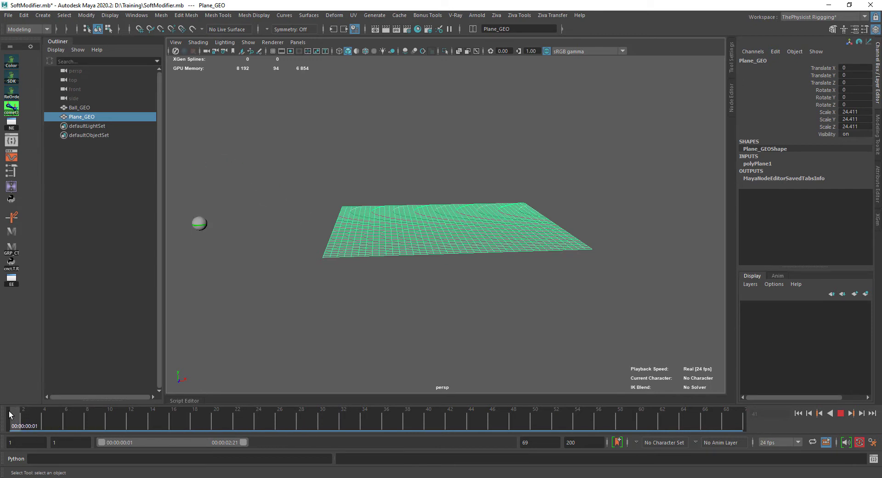
left_click(363, 317)
left_click_drag(399, 302, 407, 342, "alt")
left_click(433, 242)
right_click_drag(434, 241, 439, 259, "alt")
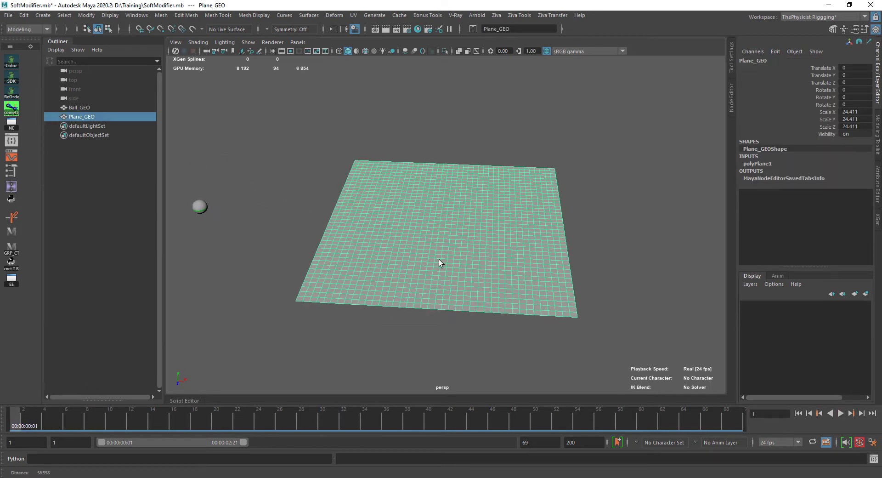
left_click(334, 15)
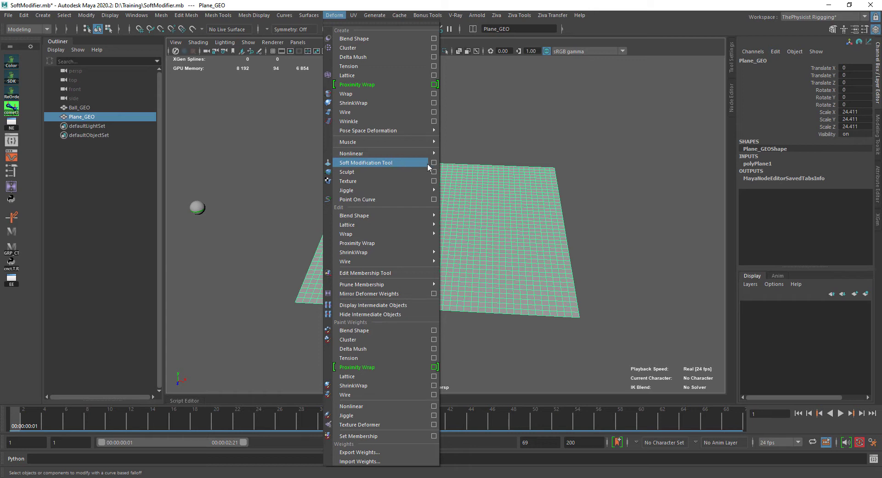
left_click(497, 143)
left_click(498, 142)
left_click_drag(442, 197, 448, 225, "alt")
left_click(421, 209)
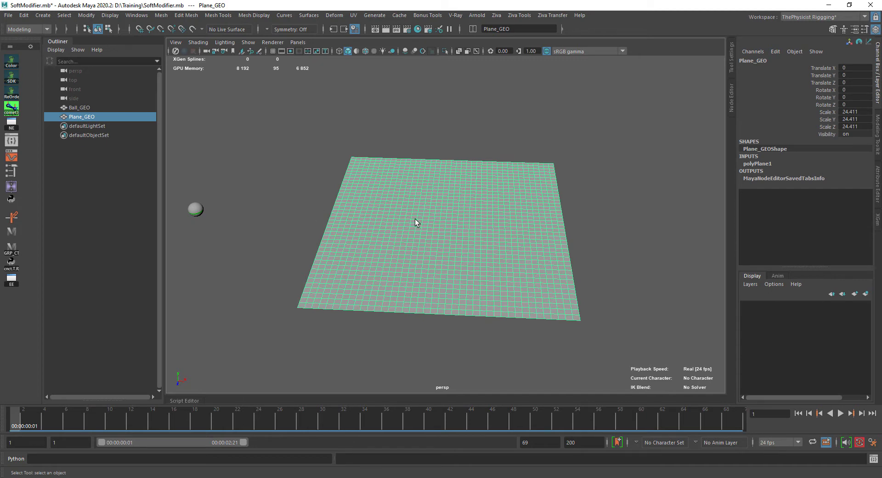
left_click_drag(331, 165, 349, 186, "alt")
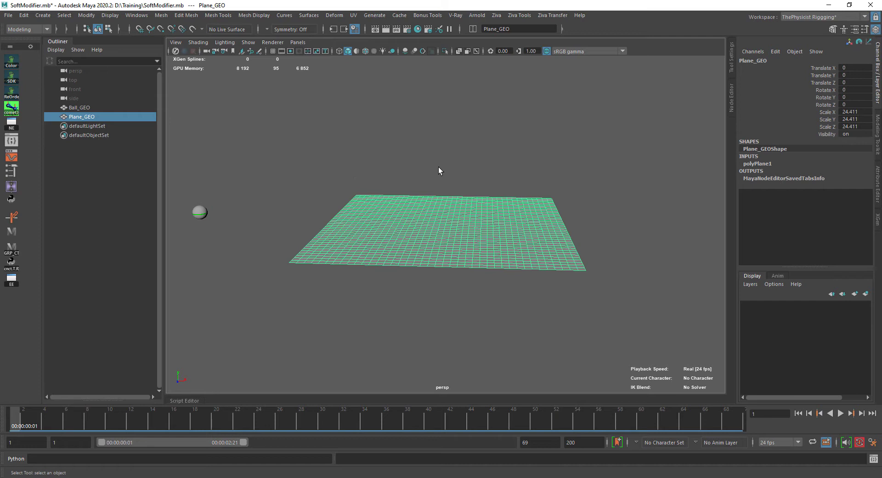
left_click_drag(438, 168, 291, 169, "alt")
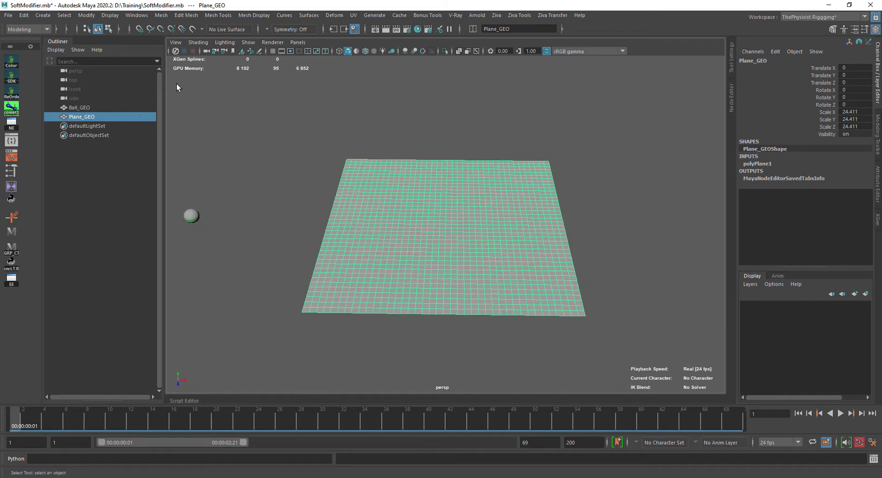
Step: Create a NURBS circle control curve at the origin with the rigging helper
left_click(47, 17)
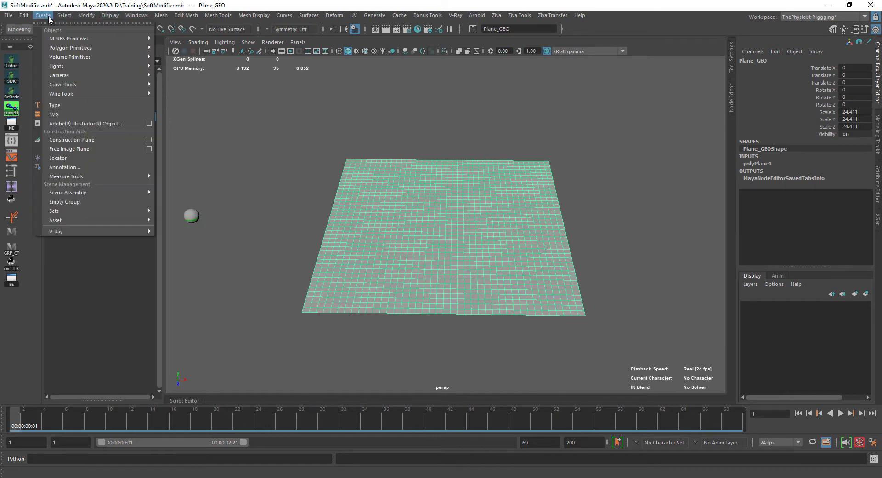
mouse_move(62, 41)
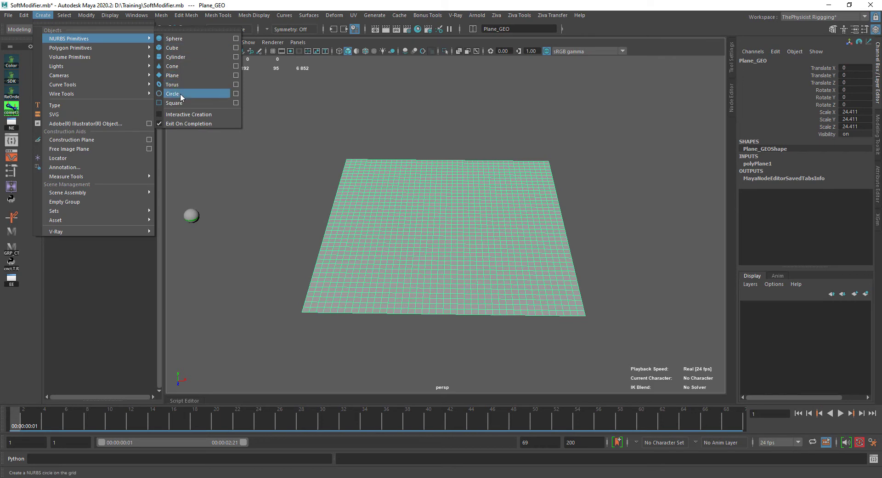
left_click(11, 60)
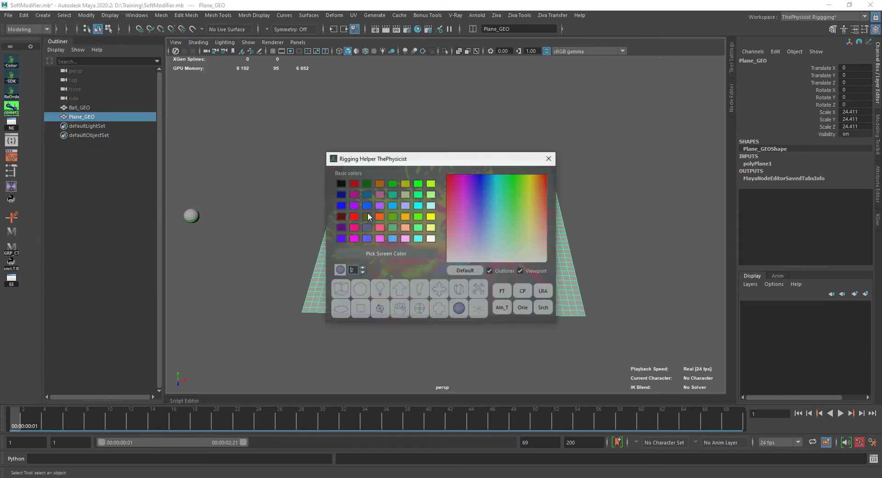
left_click_drag(439, 161, 679, 208)
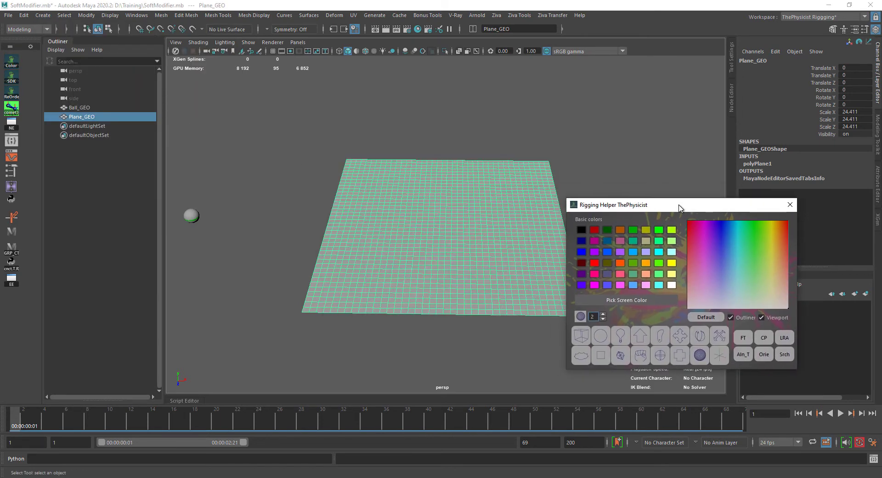
left_click(600, 335)
left_click_drag(522, 319, 456, 294, "alt")
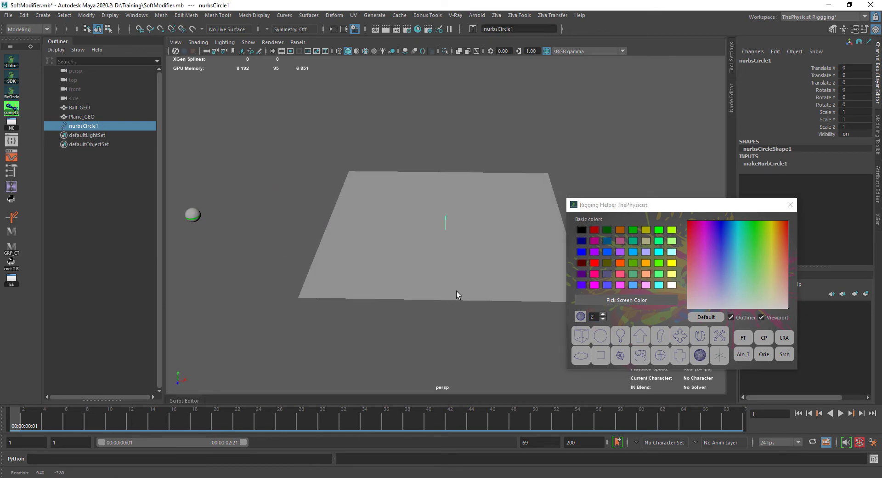
Step: Create a half-sphere control curve at the origin with the rigging helper
left_click(661, 358)
left_click_drag(552, 341, 441, 320, "alt")
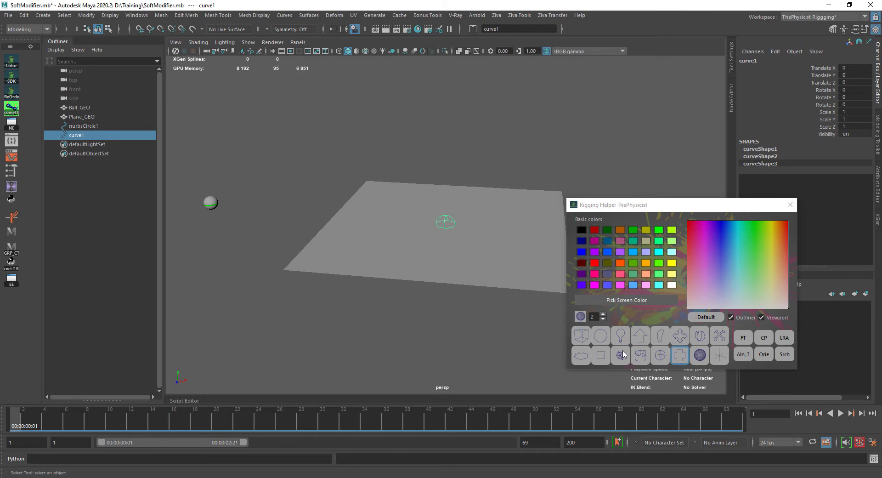
left_click_drag(492, 275, 449, 278, "alt")
Step: Add a cross-shaped control curve at the origin and delete the half-sphere curve
left_click(680, 354)
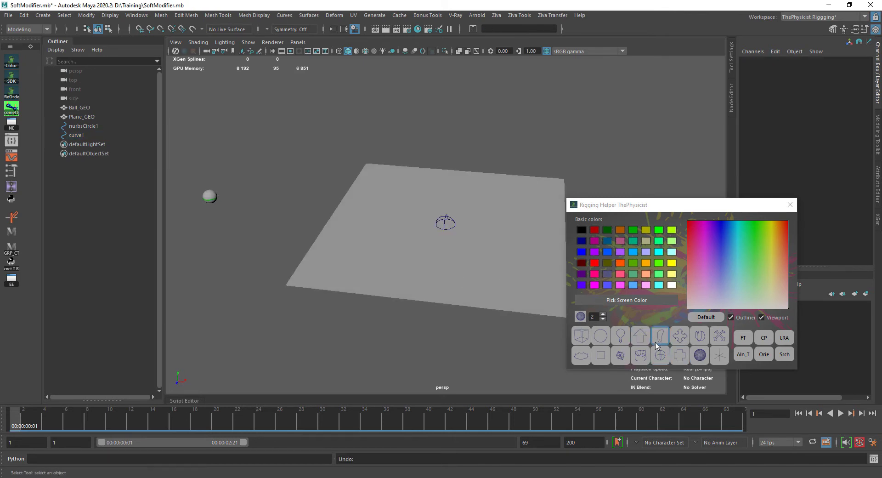
left_click(789, 204)
left_click_drag(457, 226, 437, 226, "alt")
left_click(452, 219)
key("Delete")
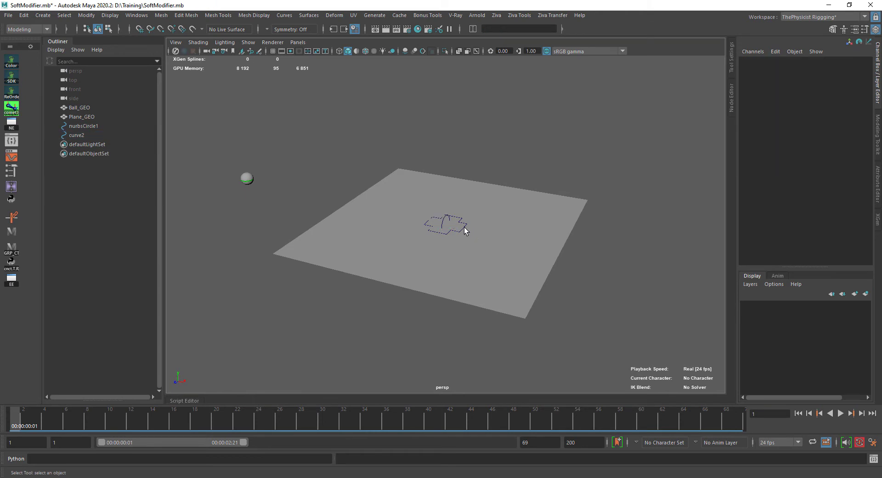
Step: Select both the circle and cross curves and raise them above the plane to Translate Y 5.967
left_click(448, 227)
left_click(446, 222, "shift")
key("w")
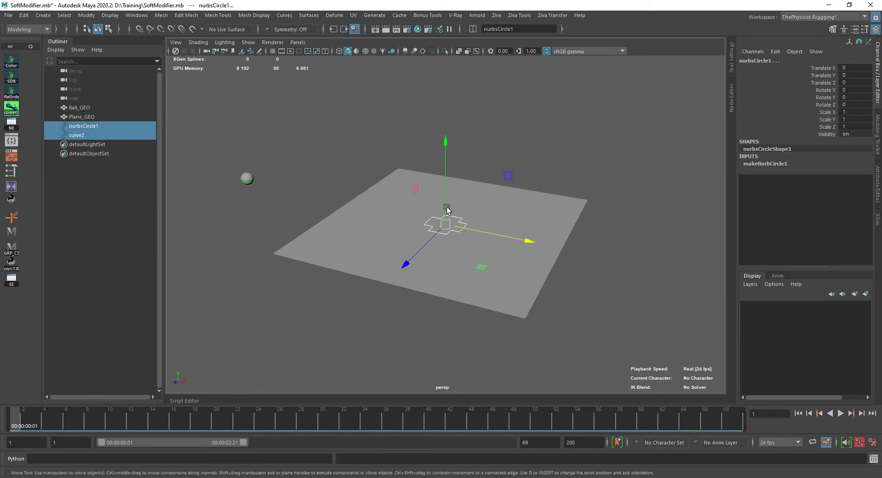
left_click_drag(449, 211, 436, 183)
key("f")
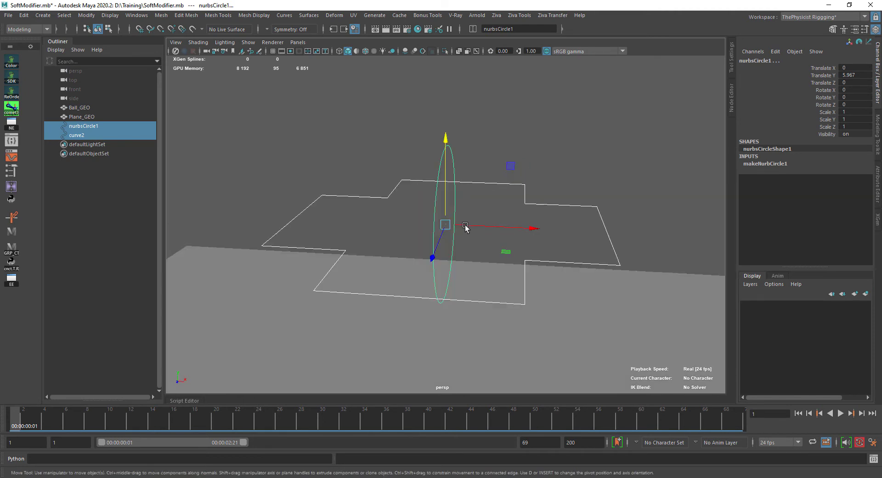
scroll(458, 195, "down", 5)
right_click_drag(459, 285, 436, 248, "alt")
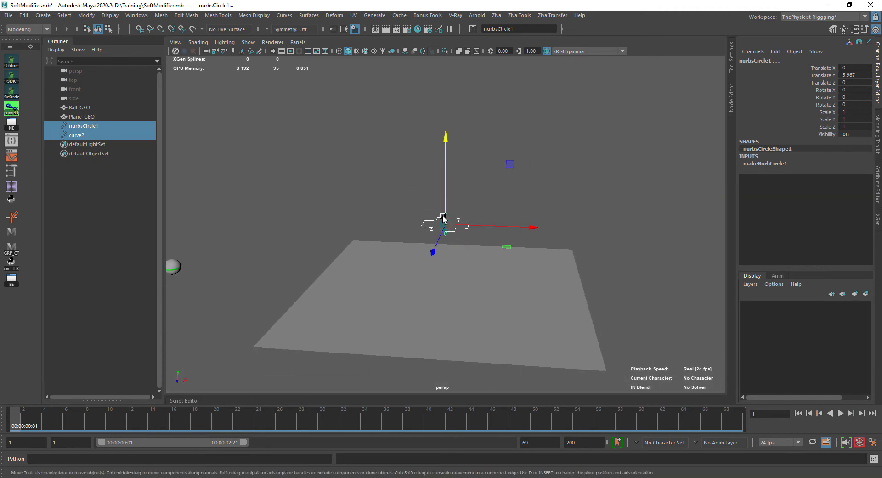
mouse_move(436, 248)
left_mouse_down("alt")
mouse_move(444, 221)
mouse_move(436, 239)
left_mouse_up("alt")
right_click_drag(457, 223, 462, 365, "alt")
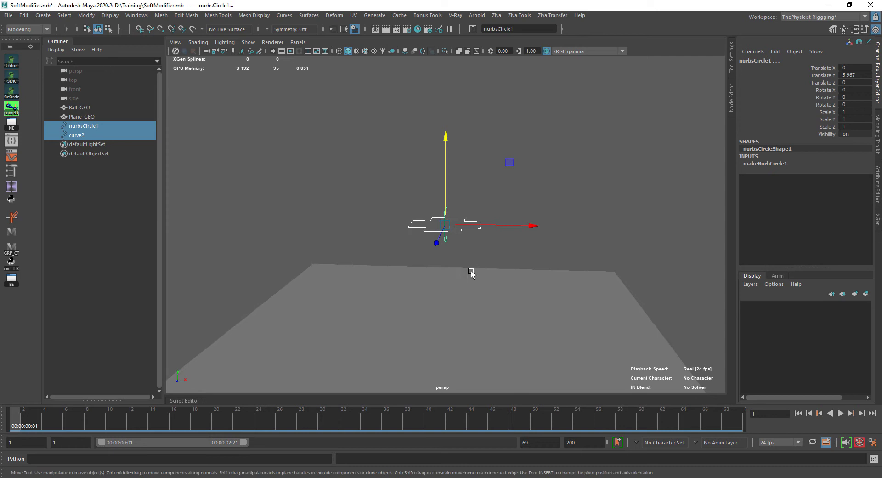
Step: Rotate the circle curve alone by -90 degrees about the Y axis
left_click(480, 182)
left_click(445, 211)
key("e")
left_click_drag(473, 239, 407, 241)
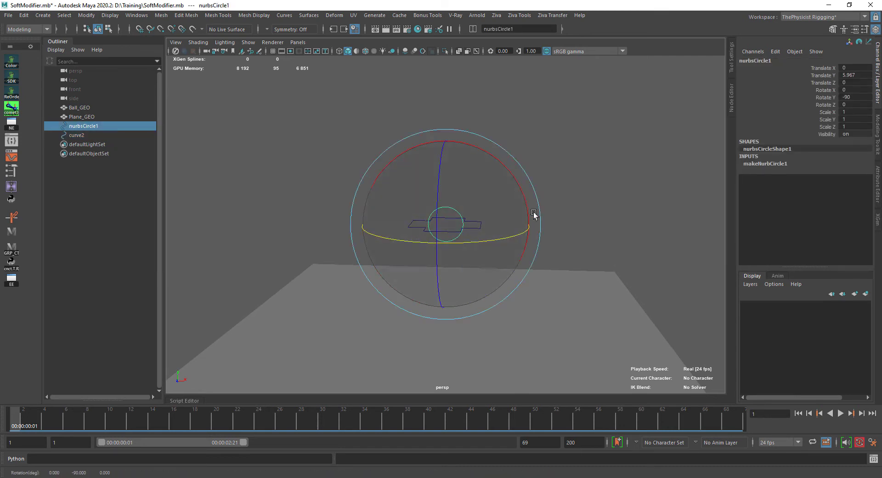
Step: Rotate the cross curve 90 degrees about X and scale it down uniformly to fit inside the circle
left_click(547, 211)
left_click(464, 230)
left_click_drag(436, 212, 455, 264)
key("r")
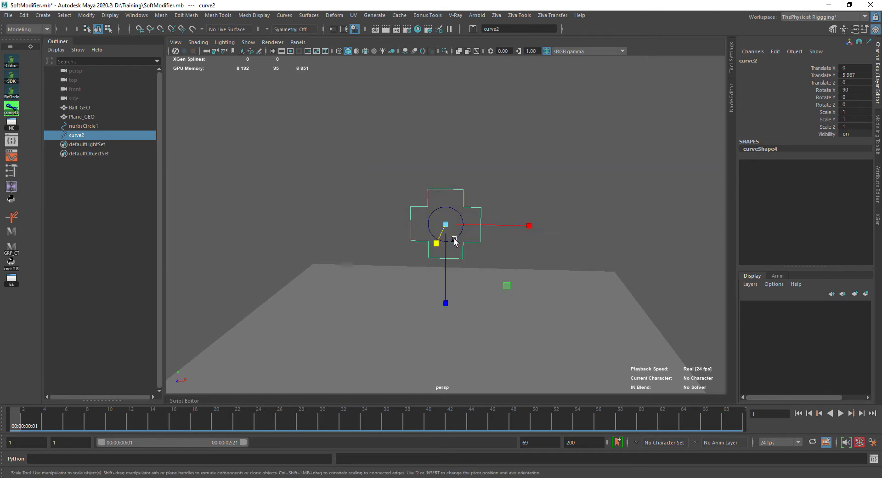
left_click_drag(446, 224, 524, 249)
key("q")
Step: Select both the circle and cross curves and freeze their transformations
left_click_drag(476, 197, 446, 227)
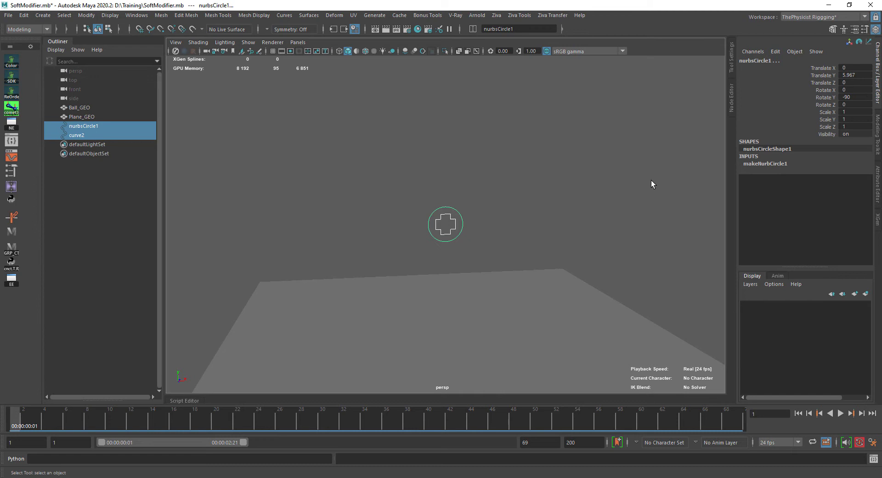
left_click(42, 16)
left_click(49, 18)
left_click(23, 15)
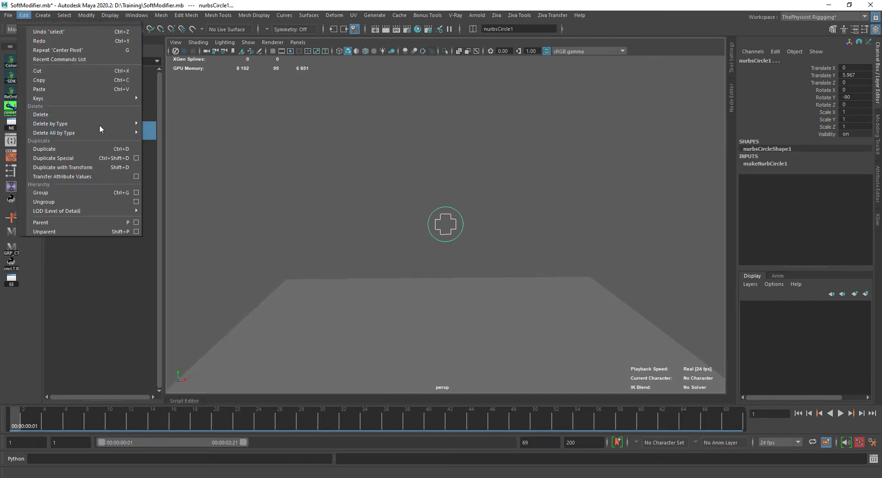
left_click(406, 155)
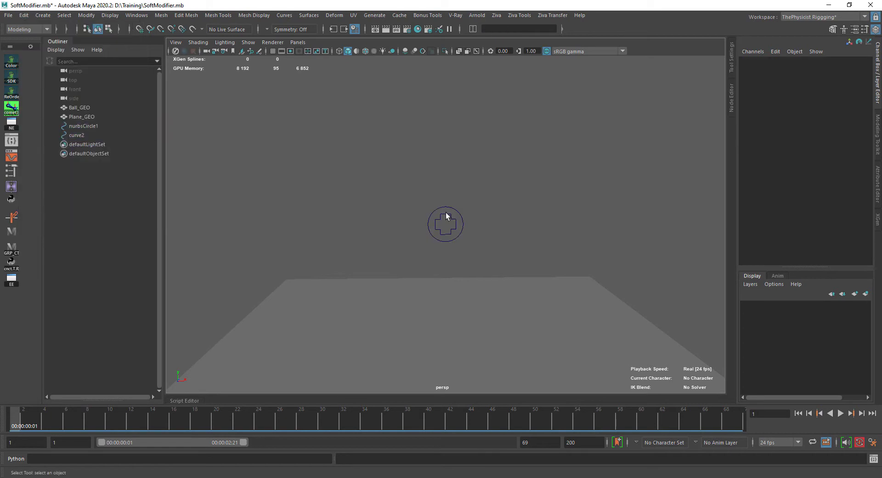
left_click(447, 214)
left_click(452, 208, "shift")
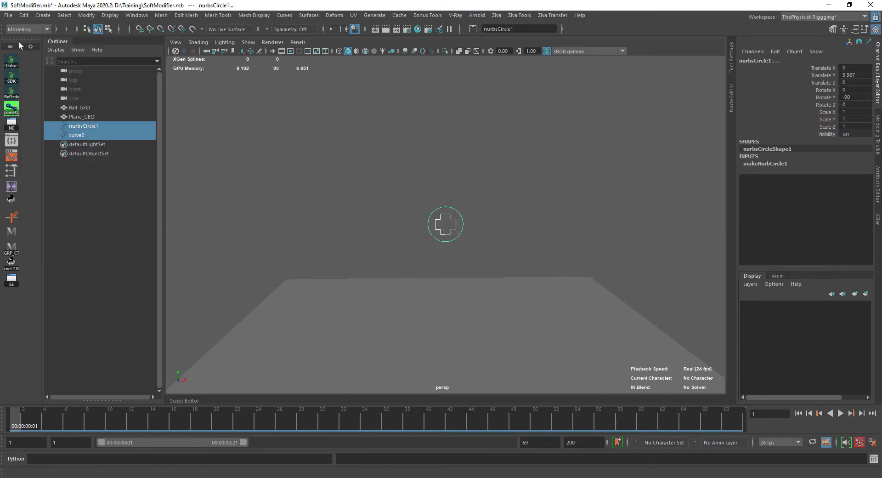
left_click(87, 15)
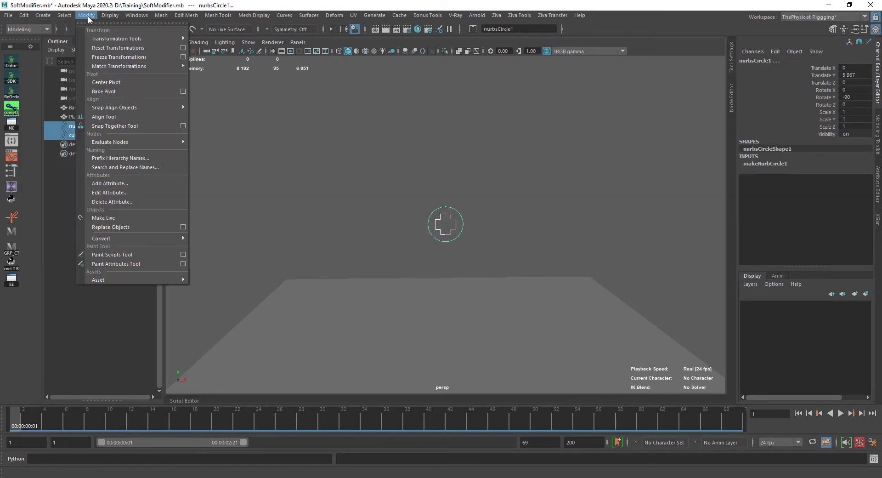
left_click(112, 58)
Step: Try moving both control curves along the X axis and undo the move
left_click_drag(566, 131, 558, 130, "alt")
right_click_drag(522, 242, 486, 150, "alt")
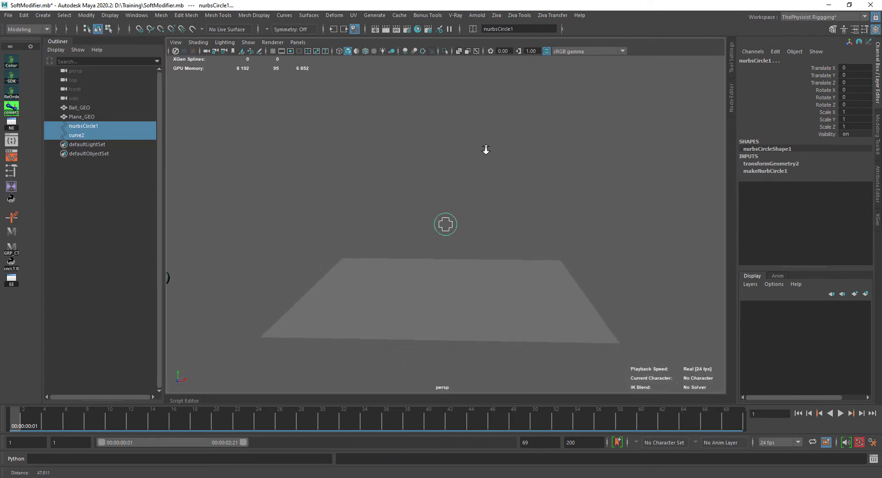
mouse_move(475, 181)
left_mouse_down("alt")
mouse_move(490, 181)
mouse_move(473, 181)
left_mouse_up("alt")
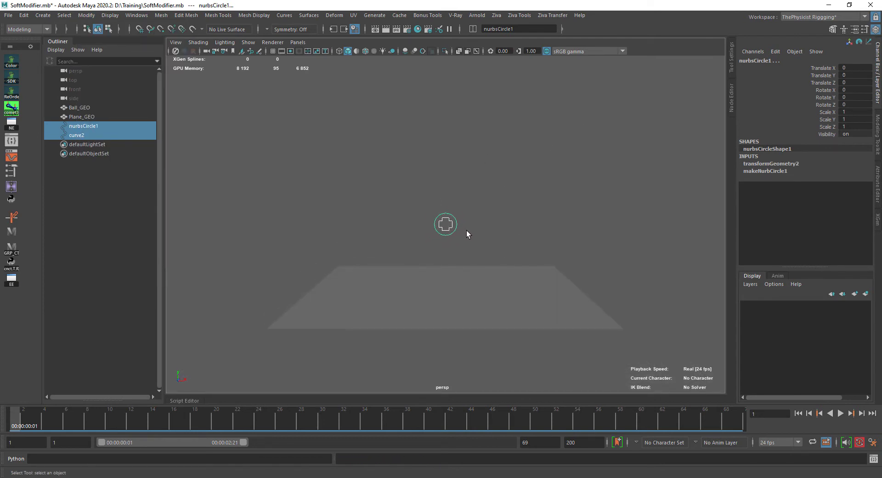
left_click_drag(448, 220, 441, 239, "alt")
left_click(463, 208)
key("w")
middle_click_drag(441, 242, 358, 236)
left_click_drag(336, 256, 363, 253, "alt")
key("ctrl+z")
mouse_move(470, 244)
left_mouse_down("alt")
mouse_move(427, 238)
mouse_move(328, 255)
mouse_move(459, 246)
mouse_move(479, 255)
left_mouse_up("alt")
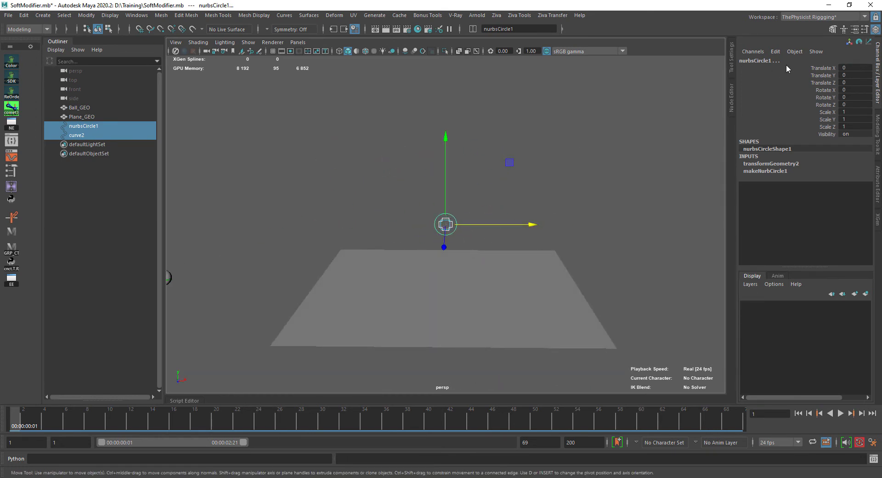
Step: Select the cross curve alone and rename it Mid_CTRL
left_click(589, 179)
left_click(451, 220)
left_click(465, 217)
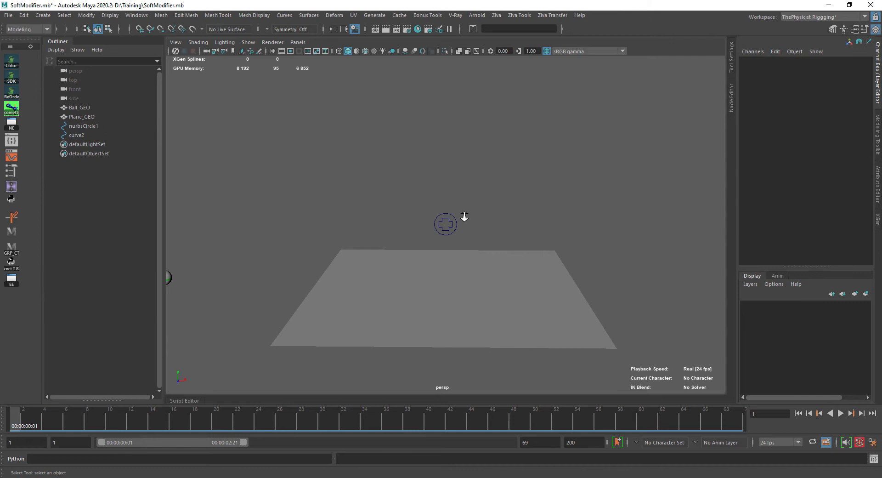
scroll(463, 218, "up", 2)
key("q")
left_click(459, 223)
key("w")
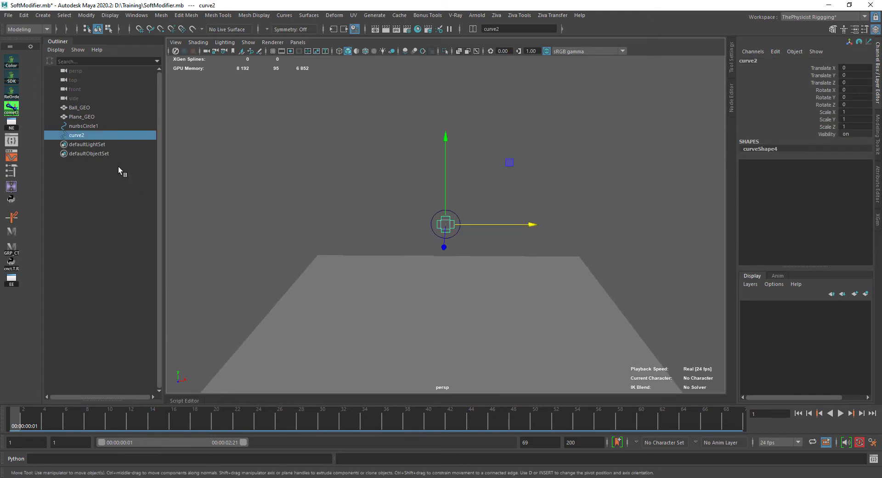
left_click(86, 135)
double_click(85, 135)
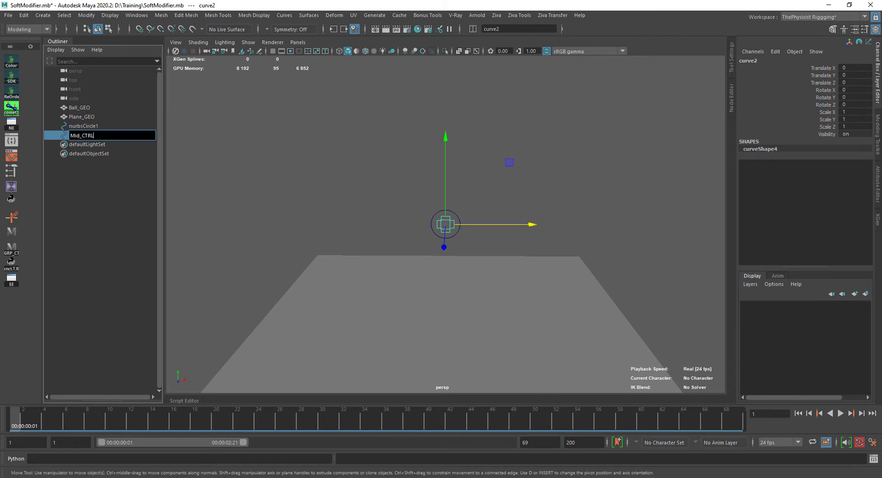
key("Return")
Step: Select the circle curve and rename it Main_CTRL
left_click(403, 160)
left_click(456, 216)
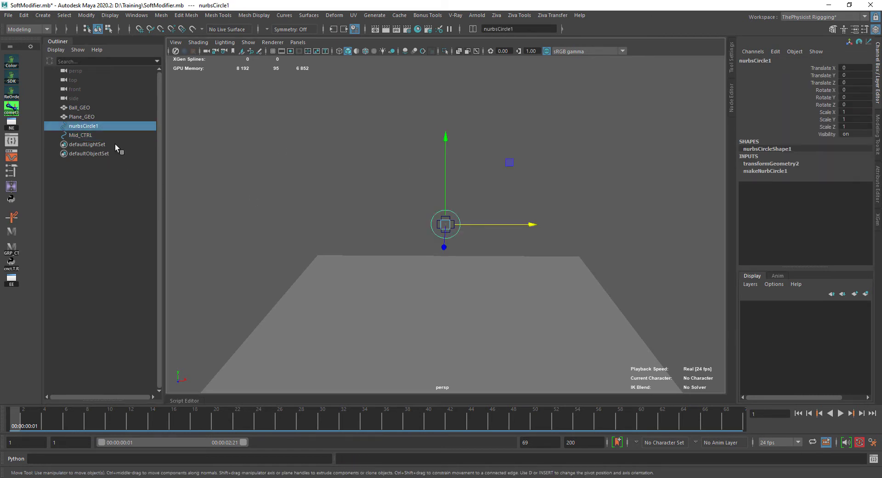
double_click(87, 126)
type("Main_CTRL")
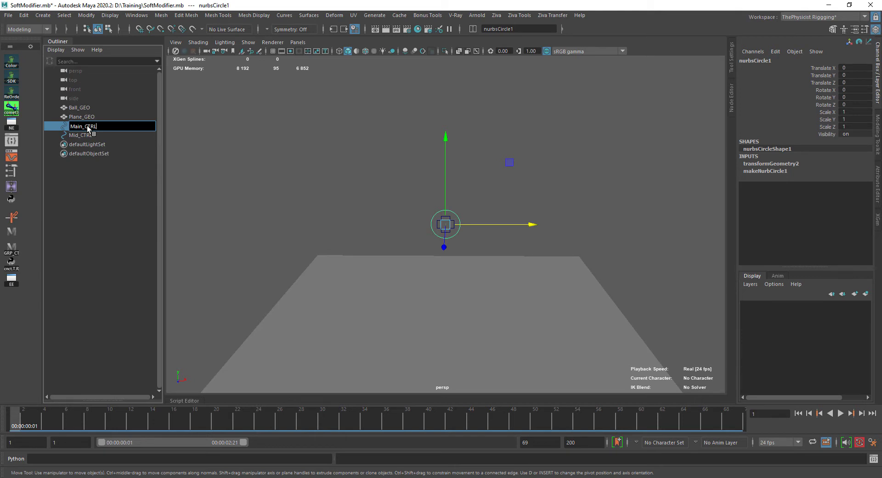
key("Return")
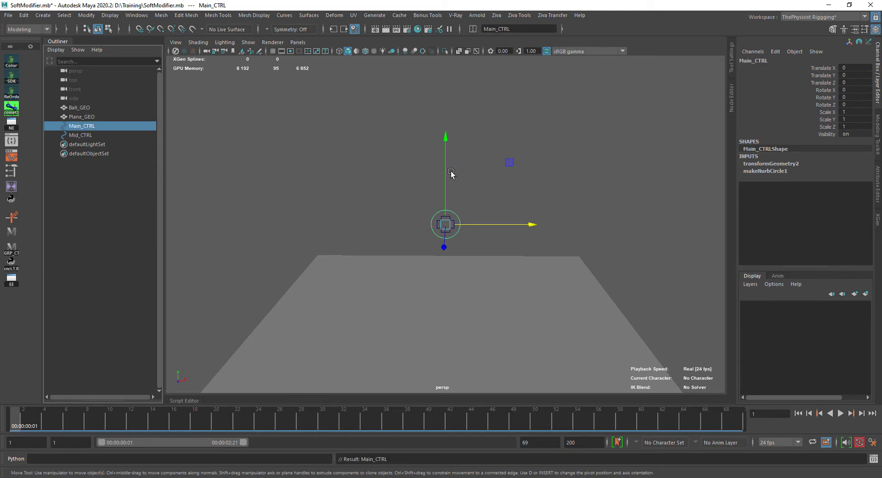
Step: Parent Mid_CTRL under Main_CTRL
left_click(464, 217)
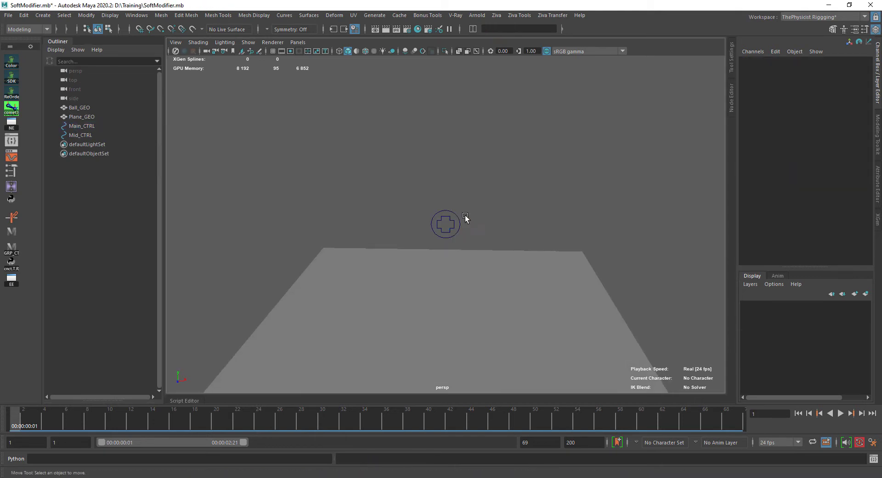
left_click(452, 224)
key("q")
left_click(459, 219)
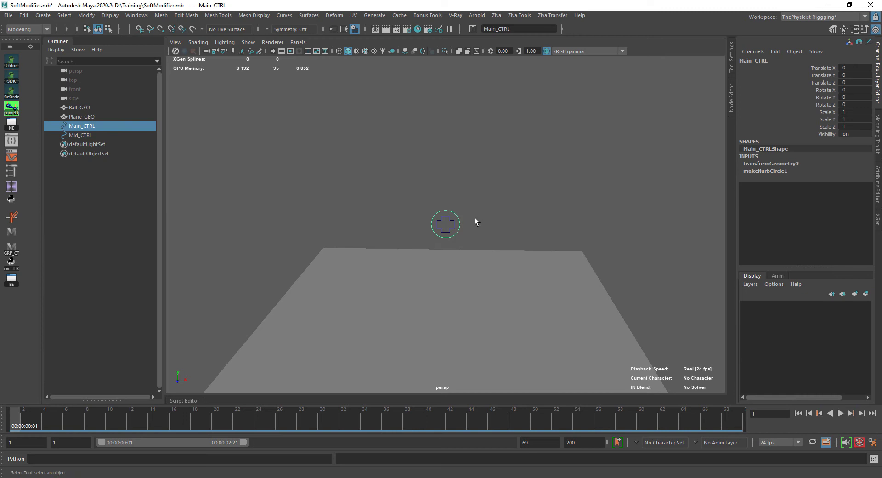
left_click(454, 224, "shift")
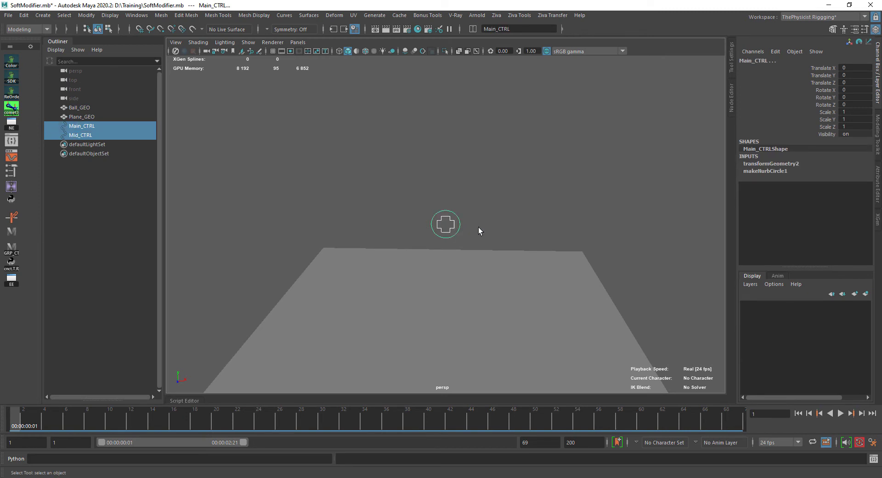
left_click(487, 210)
left_click(452, 222)
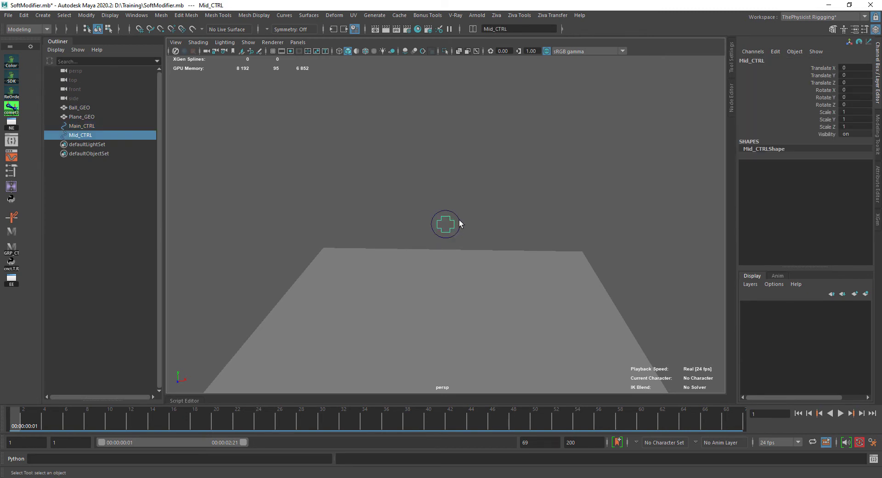
left_click(460, 223, "shift")
key("p")
Step: Try moving Main_CTRL with its child about 2.13 units along the X axis and undo the move
left_click(478, 231)
left_click(464, 223)
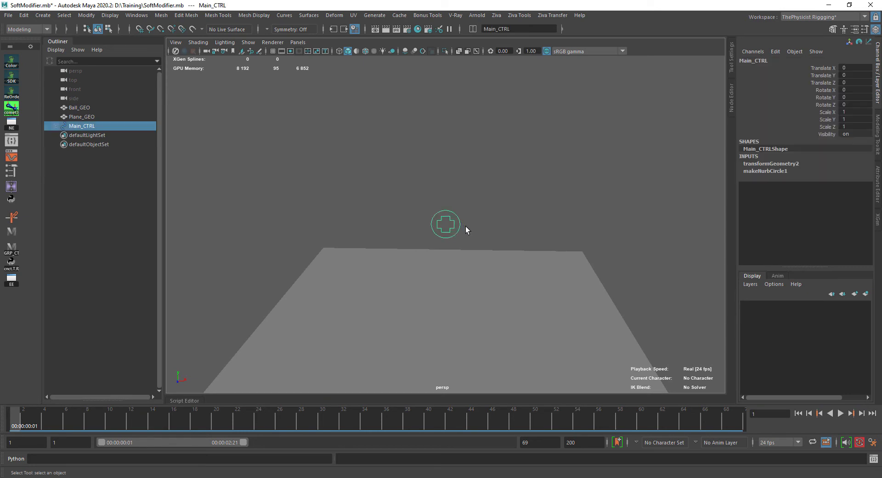
key("w")
left_click_drag(465, 226, 517, 230)
key("ctrl+z")
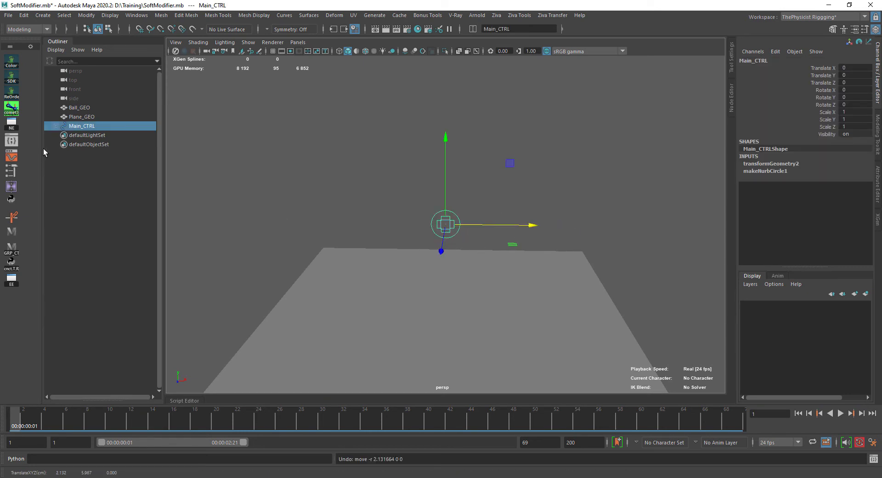
Step: Expand the Main_CTRL hierarchy and apply a Soft Modification deformer to Plane_GEO using reset options, with falloff radius 5 and Volume mode
left_click(55, 126)
left_click_drag(367, 219, 372, 276, "alt")
left_click(372, 275)
left_click(330, 18)
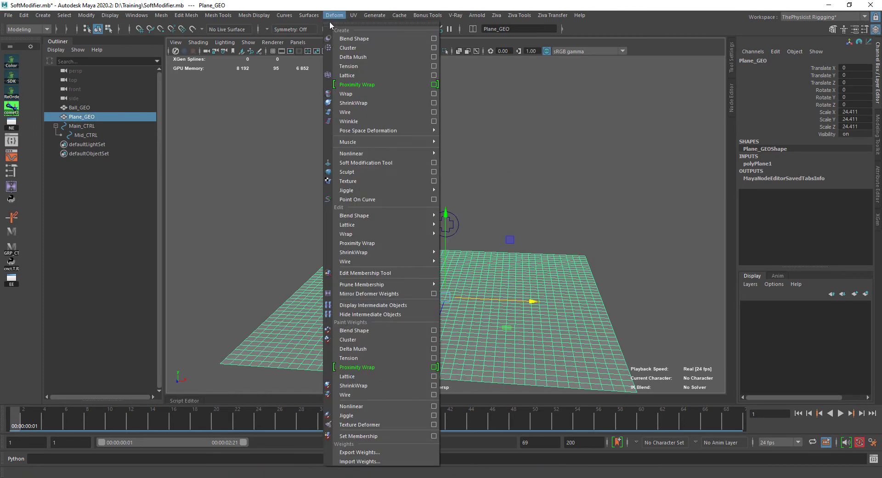
left_click(432, 162)
left_click_drag(575, 164, 556, 115)
left_click(481, 124)
left_click(484, 143)
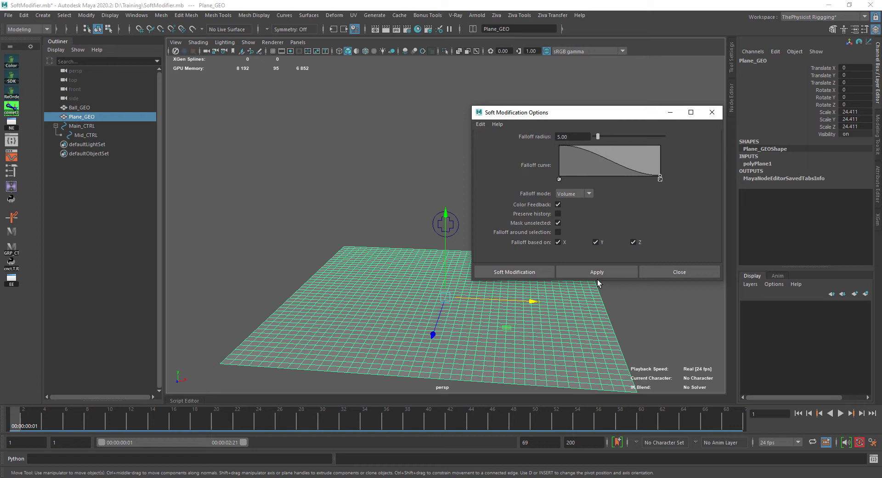
left_click(531, 273)
Step: Try raising the soft modification handle about 5 units along Y and undo the move
left_click_drag(481, 217, 525, 211, "alt")
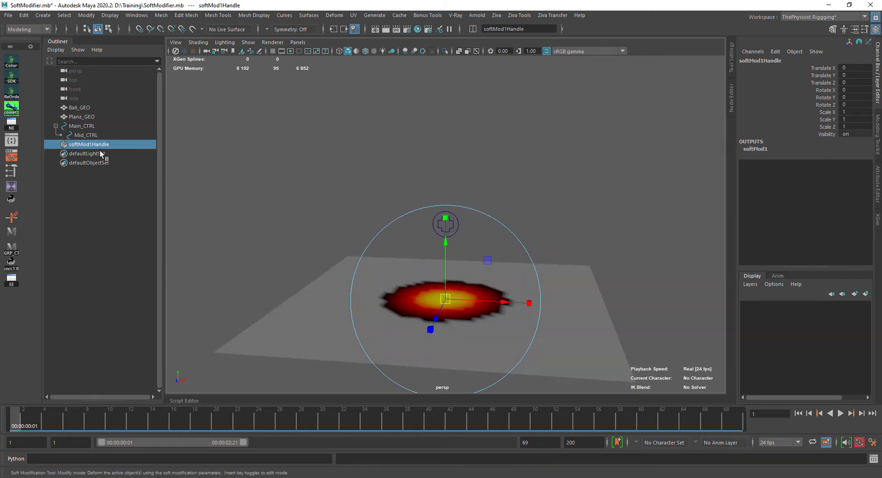
key("w")
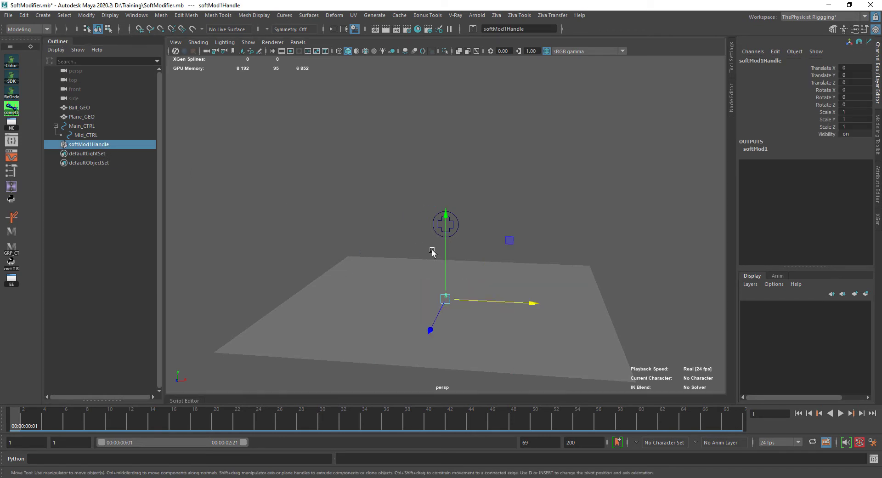
left_click_drag(445, 260, 448, 237)
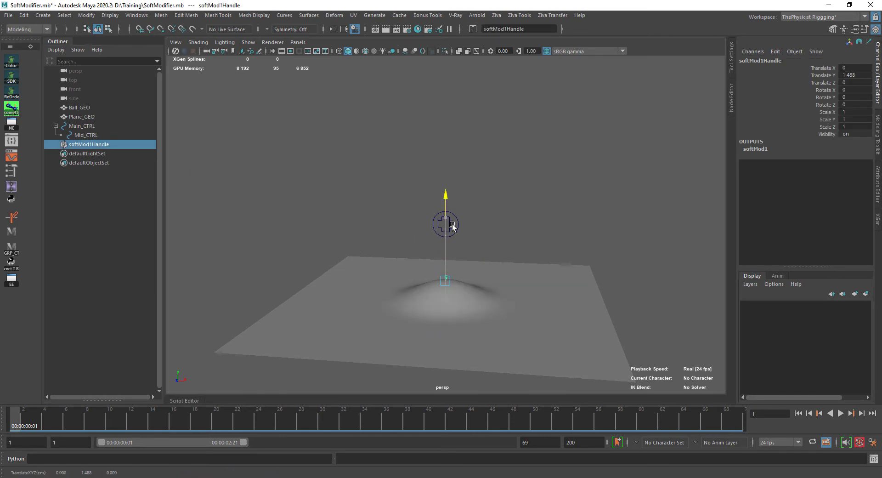
left_click_drag(452, 226, 468, 194)
left_click_drag(511, 240, 515, 271, "alt")
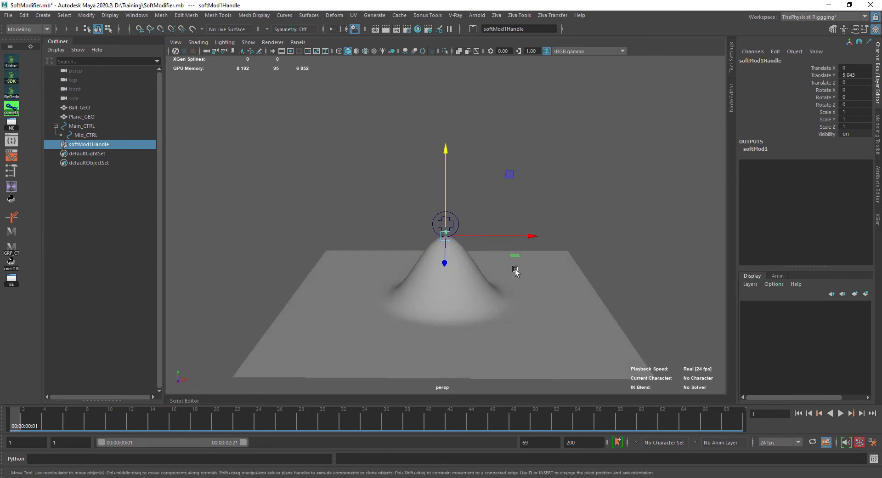
key("ctrl+z")
Step: Rename the soft modification handle as softMod1Handle_Def
double_click(112, 144)
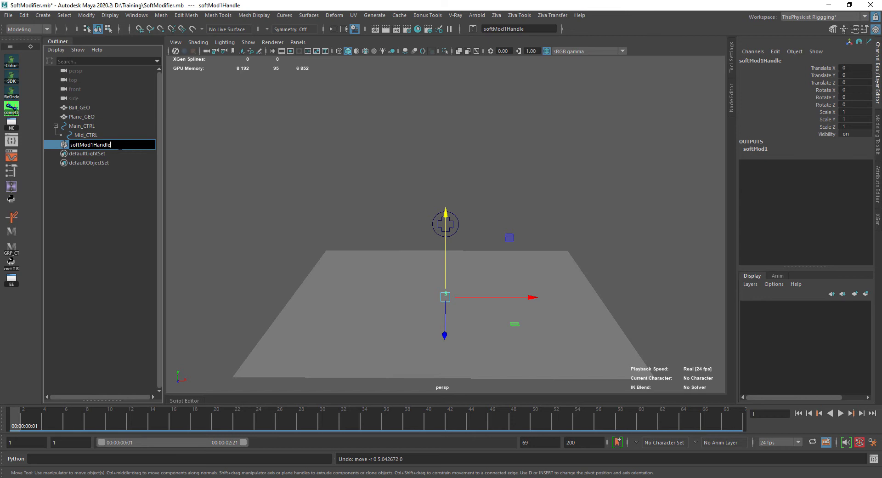
type("_Def")
key("Return")
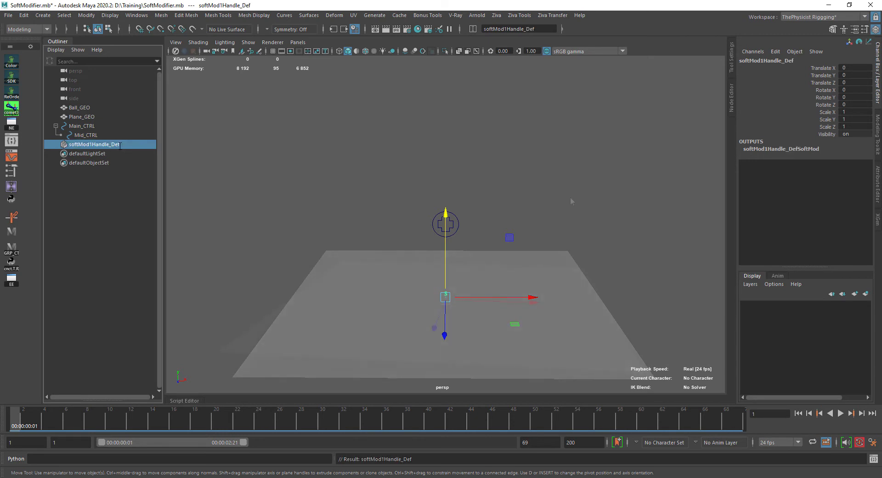
Step: Show the plane's soft modification falloff attributes, and raise softMod1Handle_Def about 2.58 units along Y
left_click_drag(570, 197, 544, 212, "alt")
left_click(553, 286)
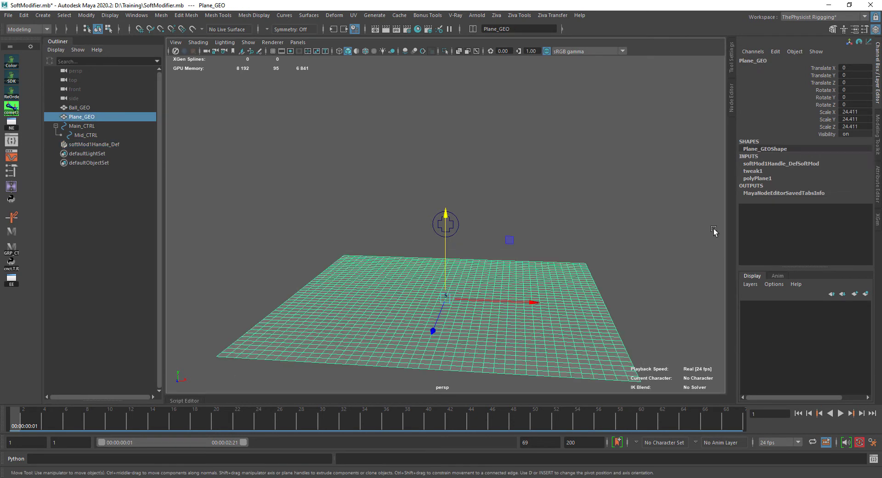
left_click(777, 165)
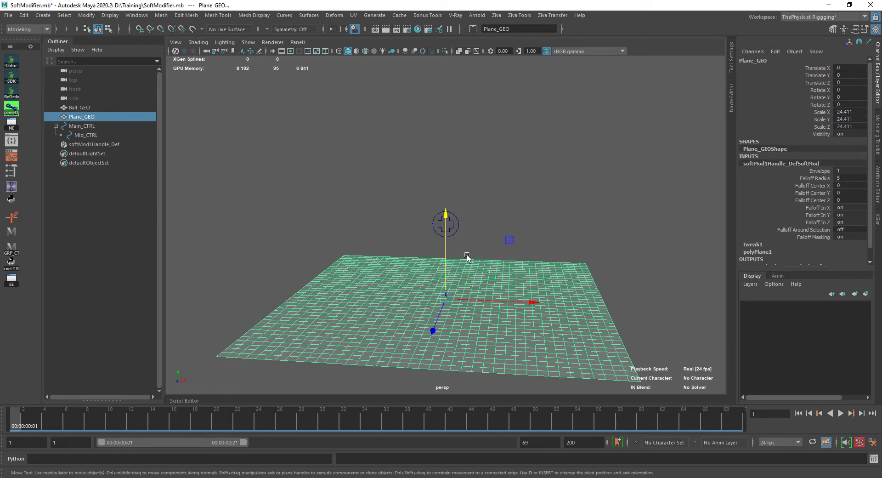
left_click(101, 145)
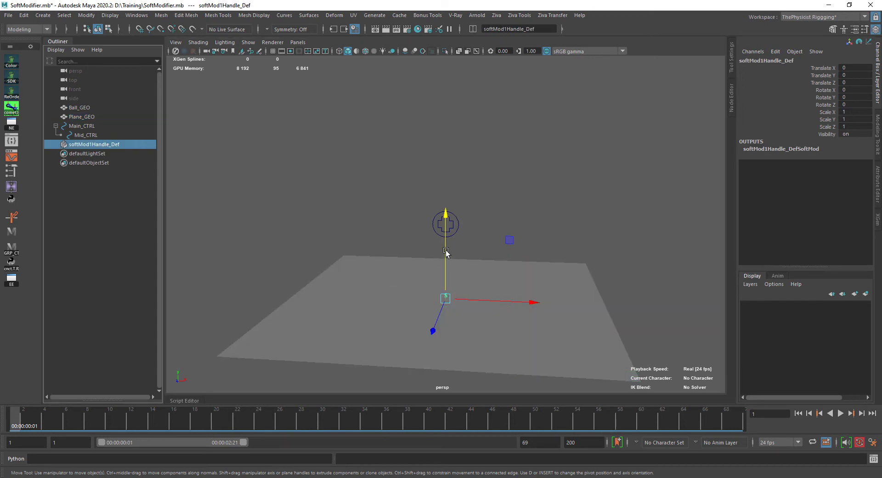
middle_click_drag(430, 238, 443, 210)
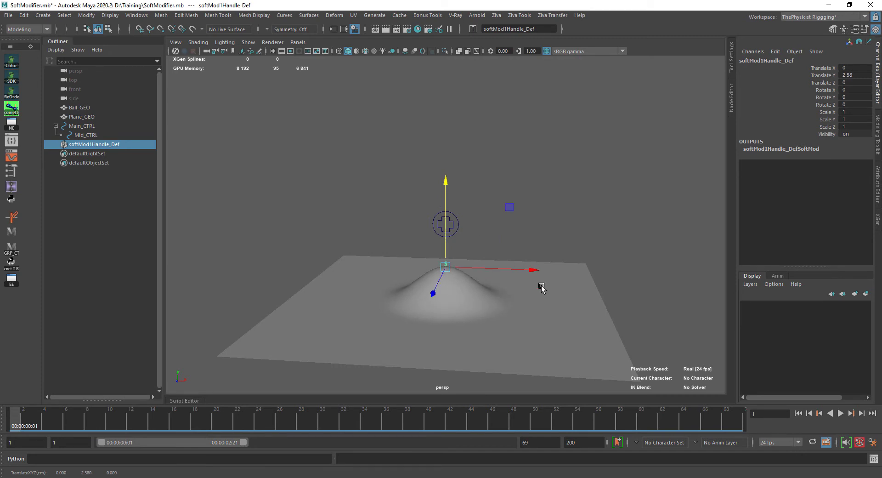
Step: Try a falloff radius of 2 on the plane's soft modification and set it back to 5
left_click(579, 316)
left_click(784, 164)
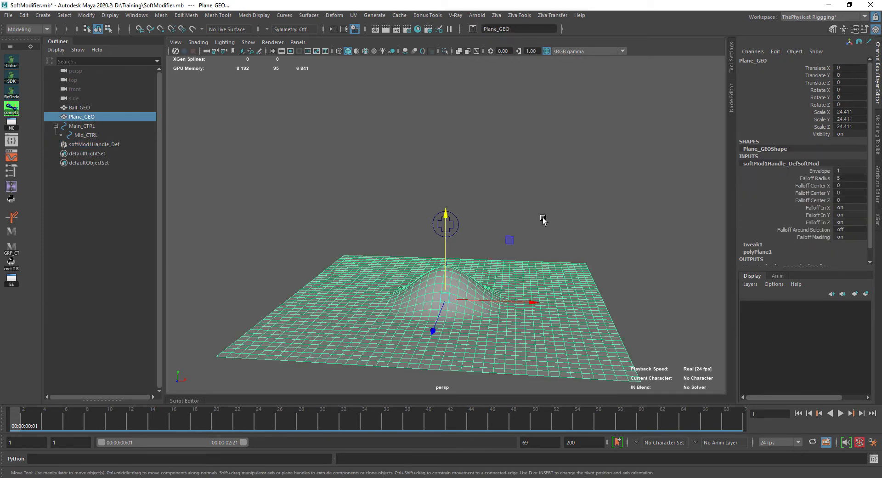
key("q")
double_click(842, 179)
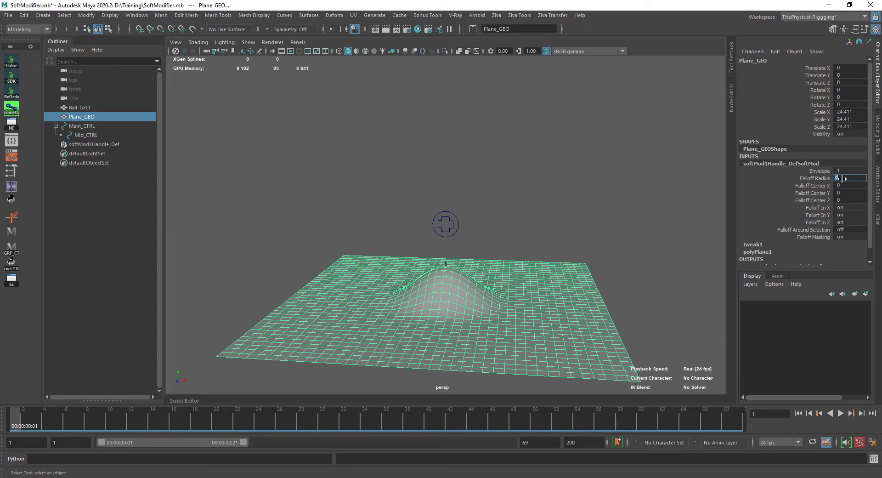
type("2")
key("Return")
type("5")
key("Return")
Step: Try moving Main_CTRL about 8.7 units along the X axis and undo the move
left_click(458, 225)
key("w")
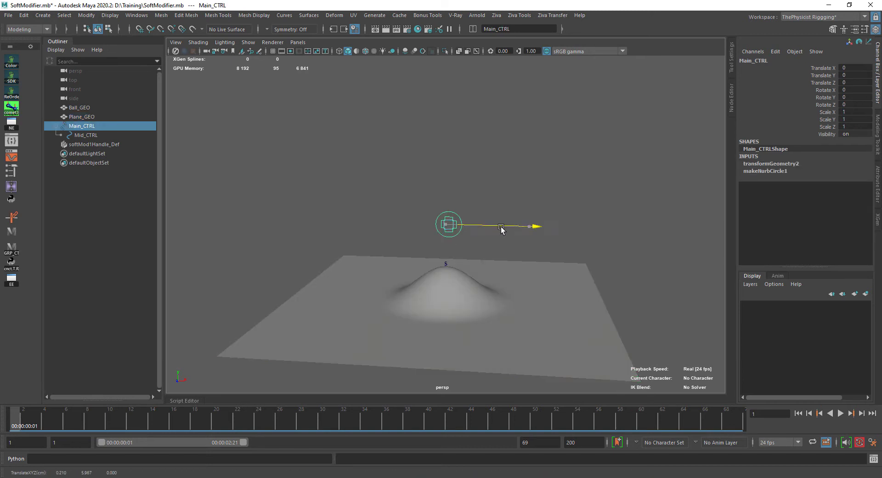
left_click_drag(502, 230, 594, 234)
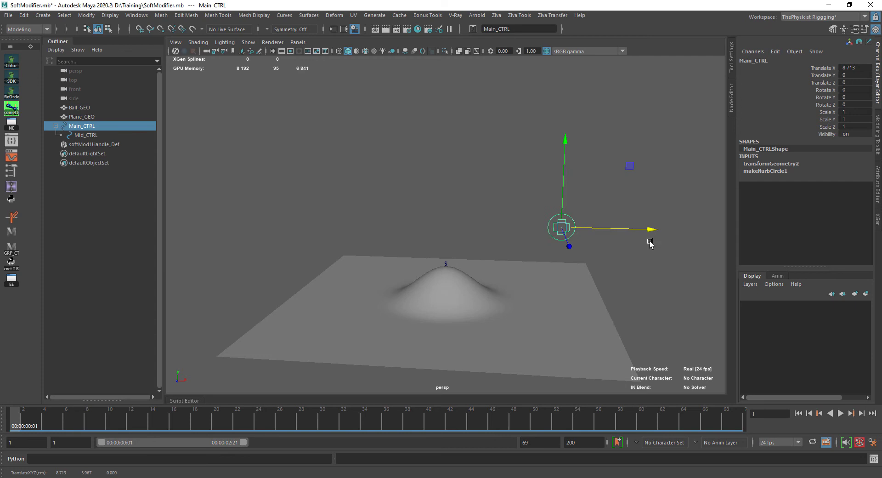
key("ctrl+z")
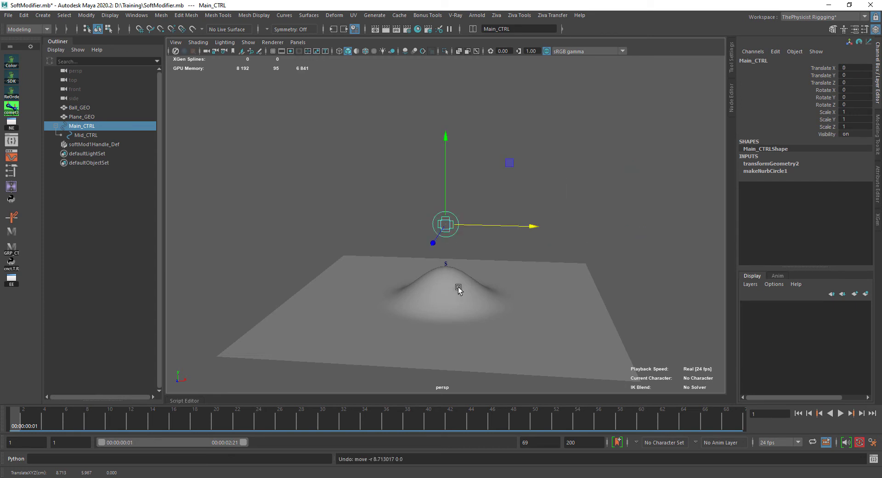
Step: Try shifting the soft modification's Falloff Center X to 1.7 on Plane_GEO and undo the change
left_click(451, 261)
left_click(777, 163)
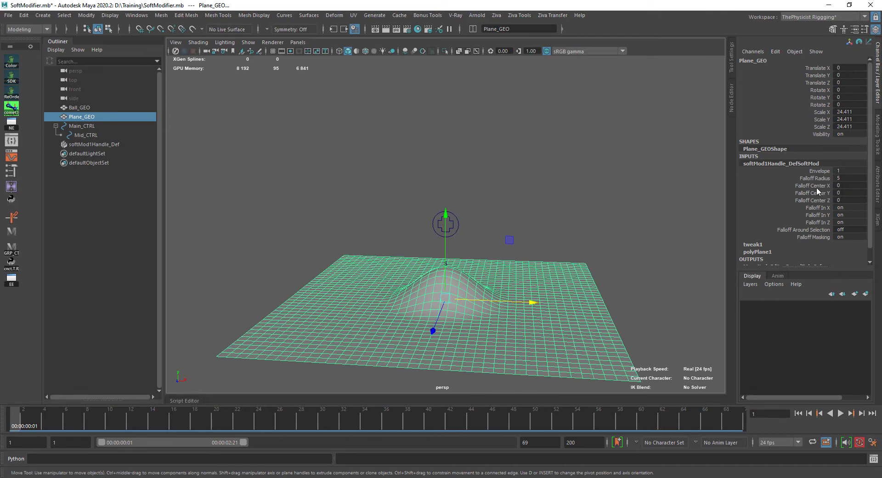
left_click(817, 185)
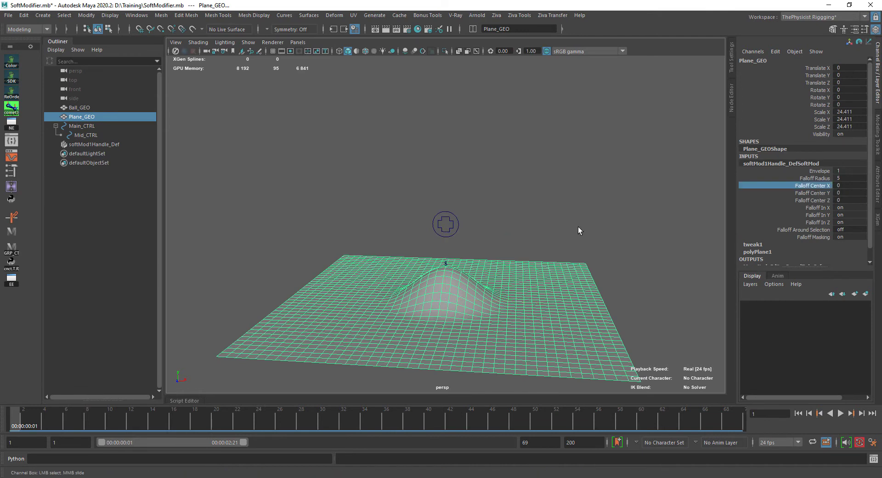
mouse_move(516, 264)
middle_mouse_down()
mouse_move(527, 263)
mouse_move(488, 260)
mouse_move(527, 263)
mouse_move(519, 263)
middle_mouse_up()
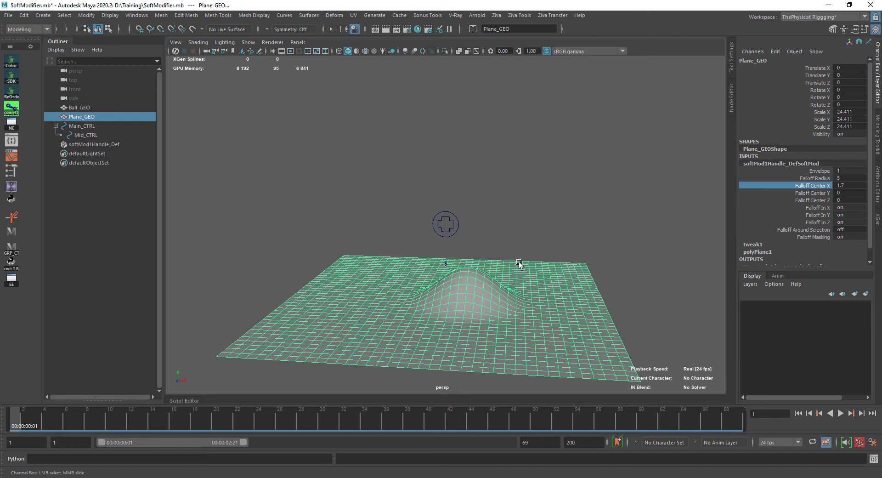
key("ctrl+z")
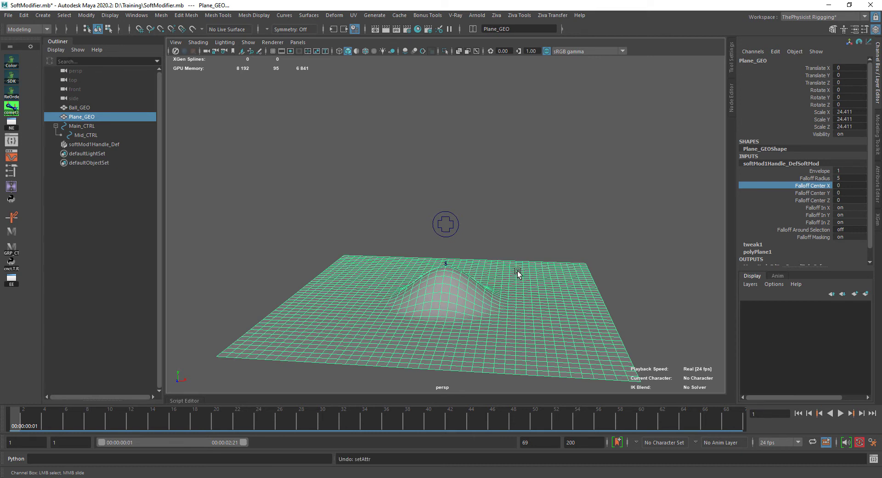
left_click(459, 223)
key("q")
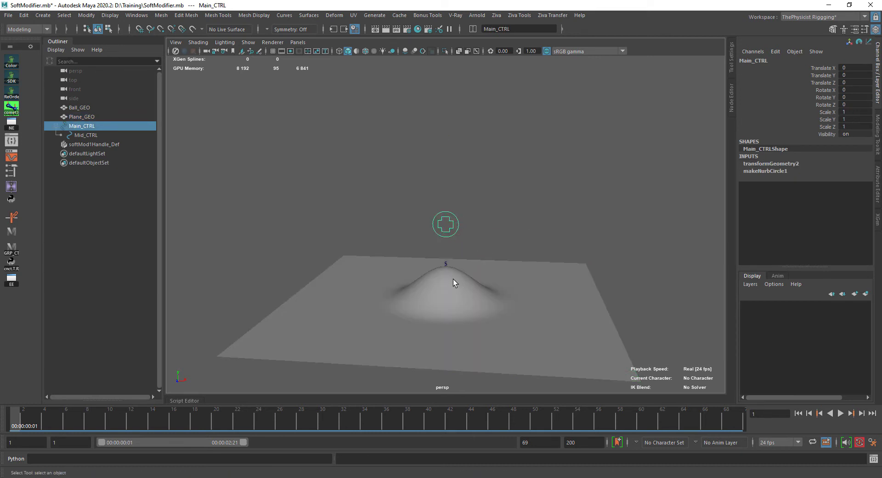
left_click(453, 279)
left_click(512, 212)
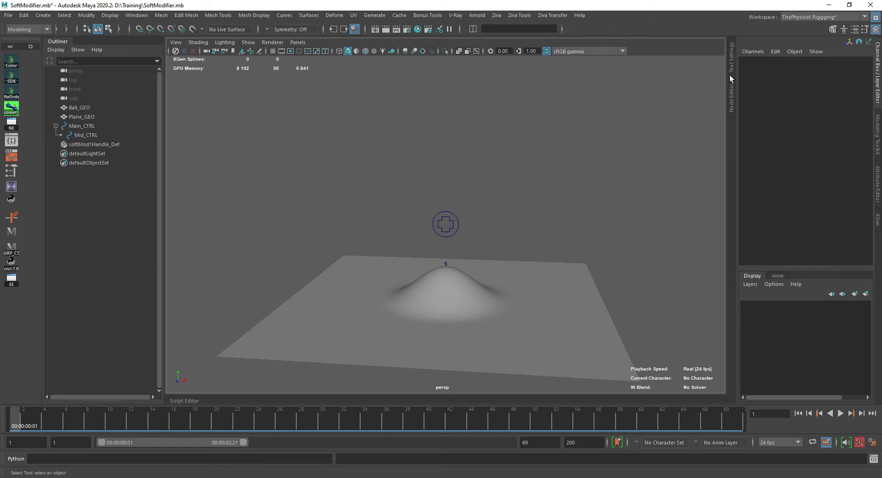
Step: Open the Node Editor, clear its graph, and add Main_CTRL, spacing its transform node apart from its shape node
left_click(733, 102)
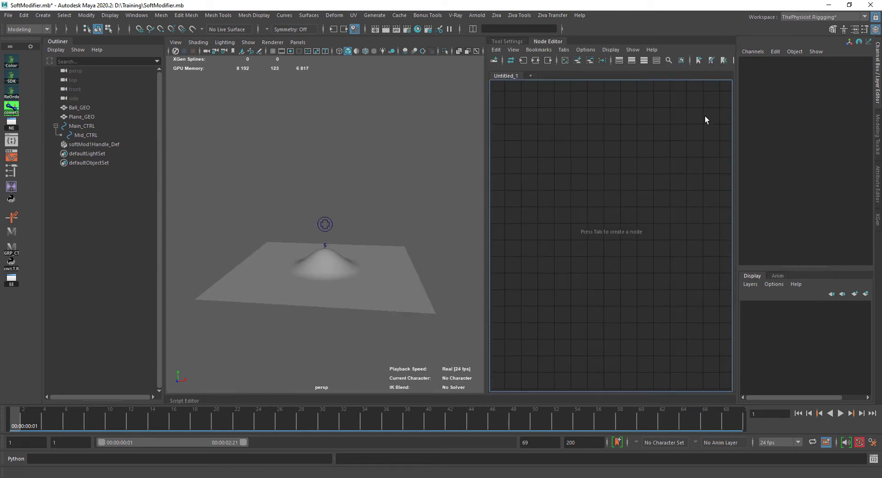
left_click(566, 61)
left_click(367, 258)
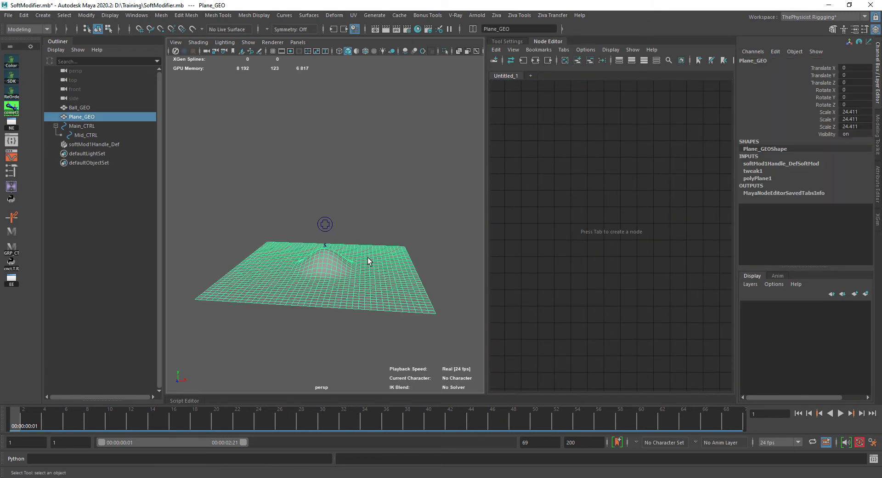
left_click(330, 229)
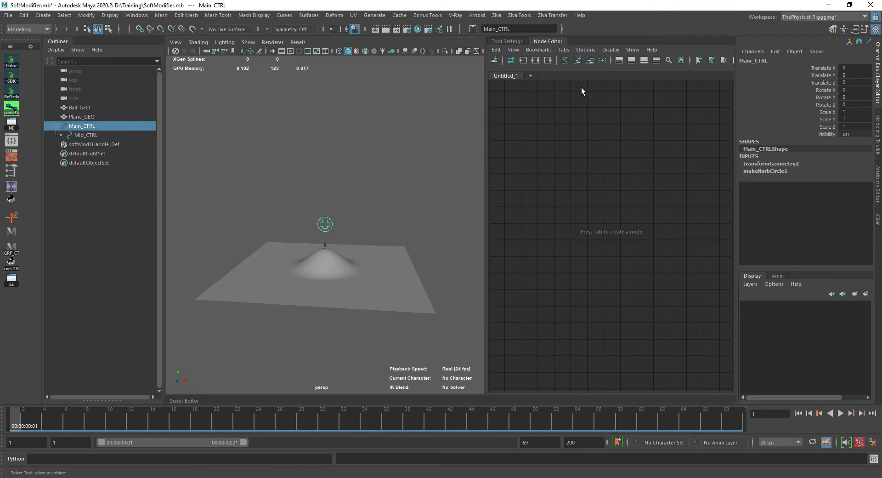
left_click(577, 60)
left_click_drag(605, 269, 621, 87)
left_click_drag(631, 207, 600, 220)
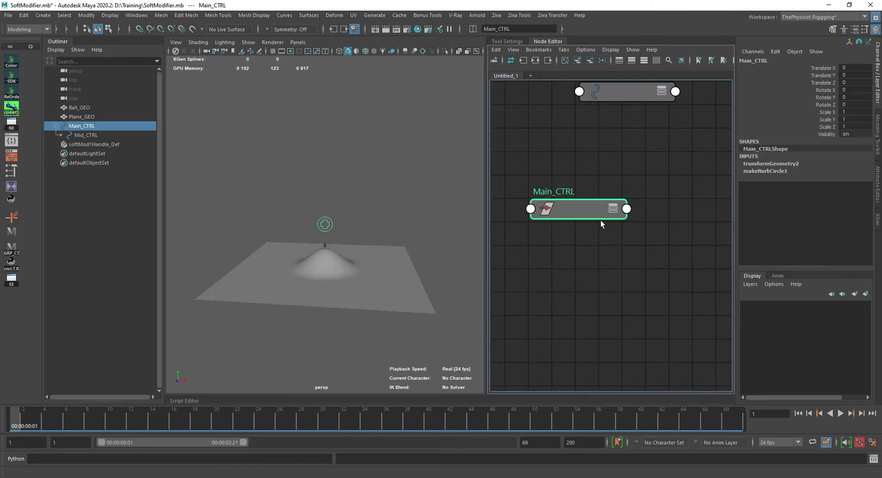
Step: Copy the name softMod1Handle_DefSoftMod from Plane_GEO's inputs and select that node by name
left_click(369, 285)
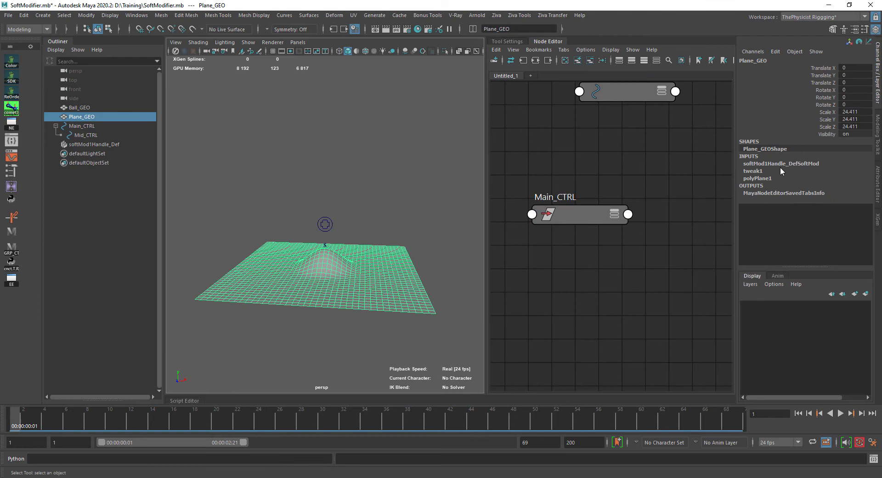
left_click(781, 163)
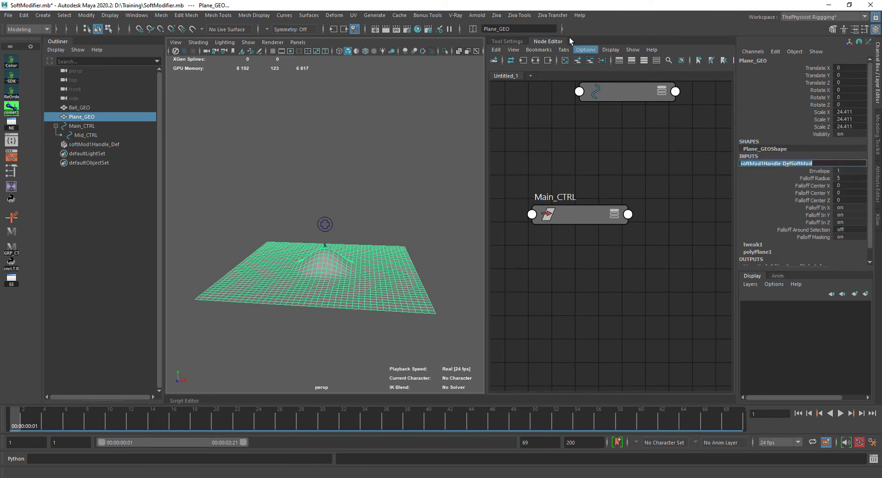
left_click(775, 178)
left_click(781, 163)
left_click(472, 29)
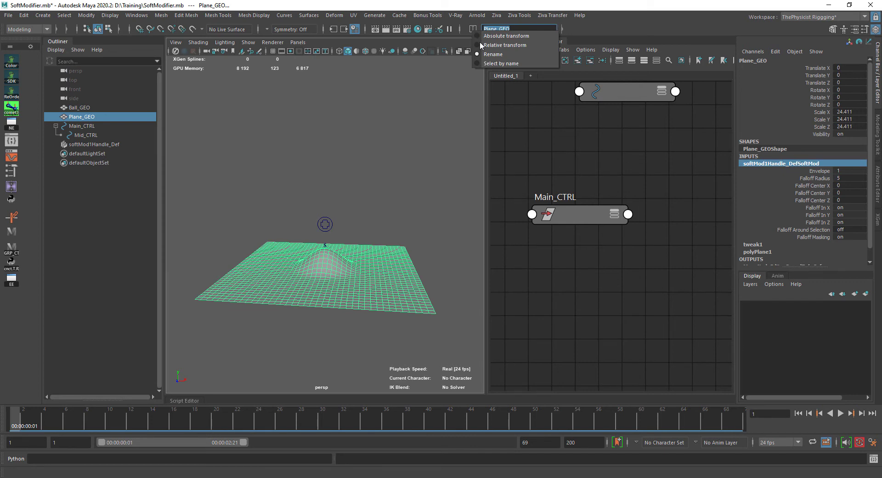
left_click(500, 64)
type("softMod1Handle_DefSoftMod")
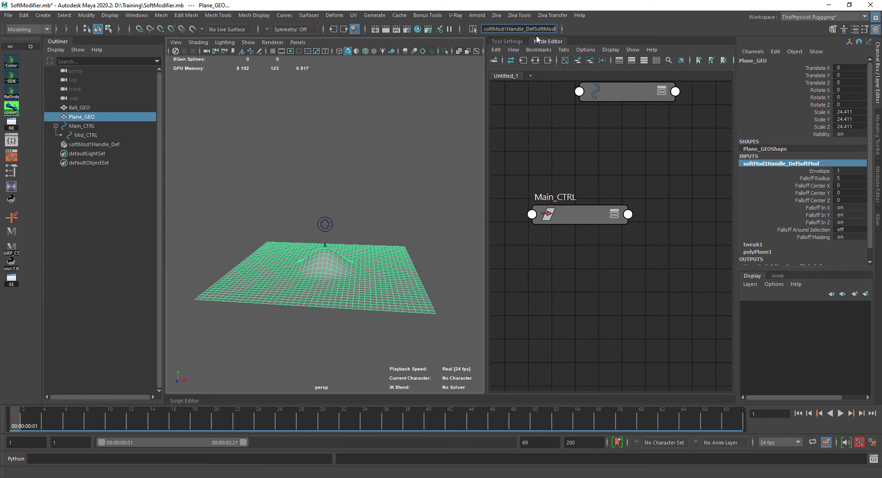
key("Return")
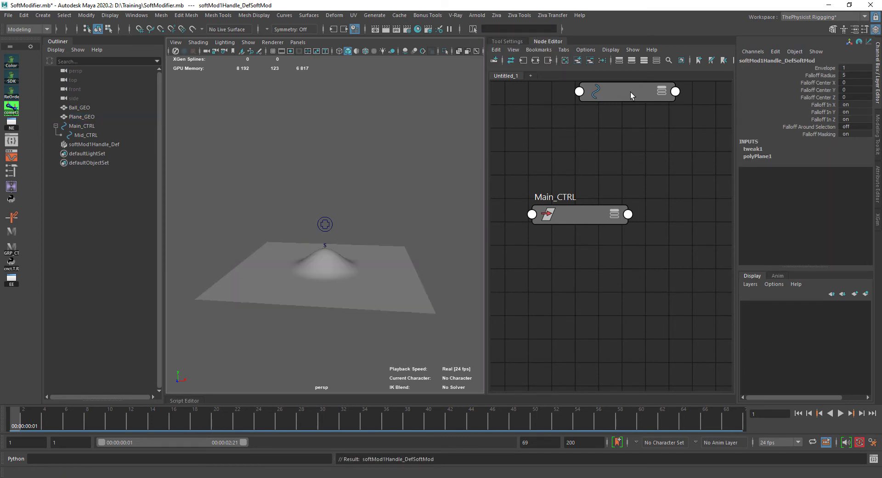
Step: Add the soft modification node to the graph beside Main_CTRL and show all attributes of both nodes
left_click(578, 60)
left_click_drag(627, 332, 685, 261)
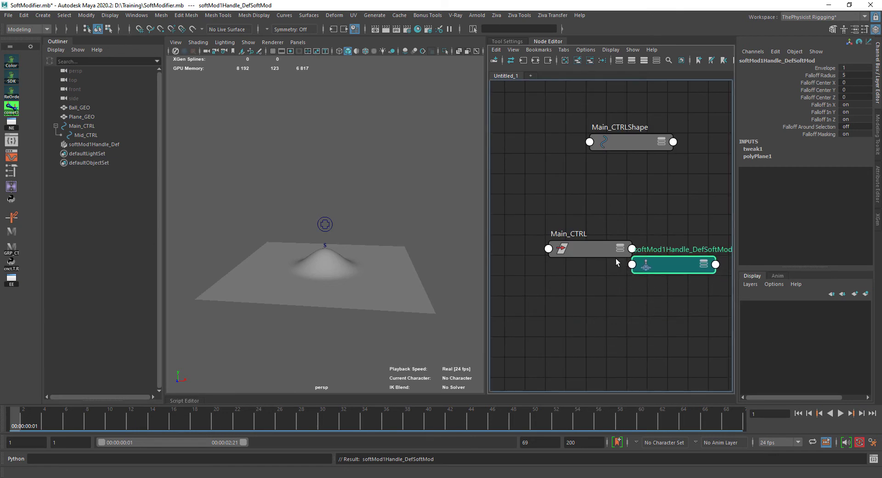
left_click_drag(612, 256, 580, 258)
left_click_drag(665, 265, 662, 260)
left_click_drag(559, 212, 649, 279)
key("3")
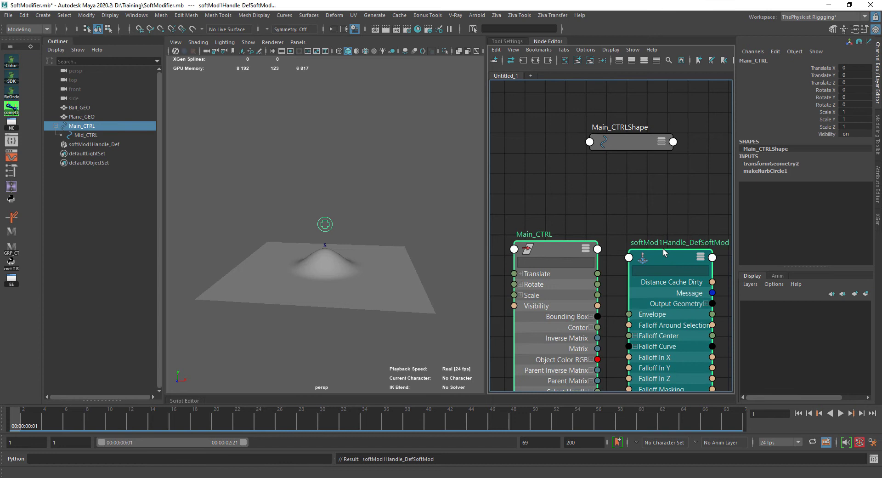
left_click_drag(666, 178, 667, 189)
left_click_drag(640, 147, 637, 113)
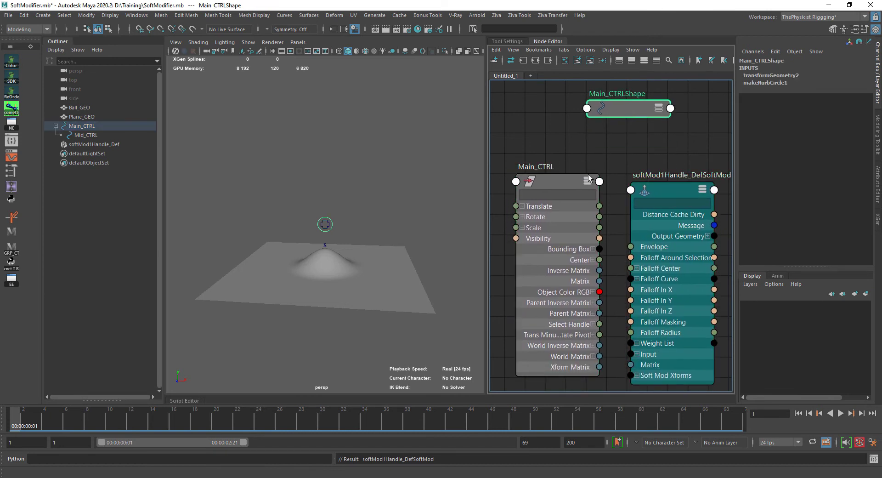
left_click_drag(559, 178, 558, 186)
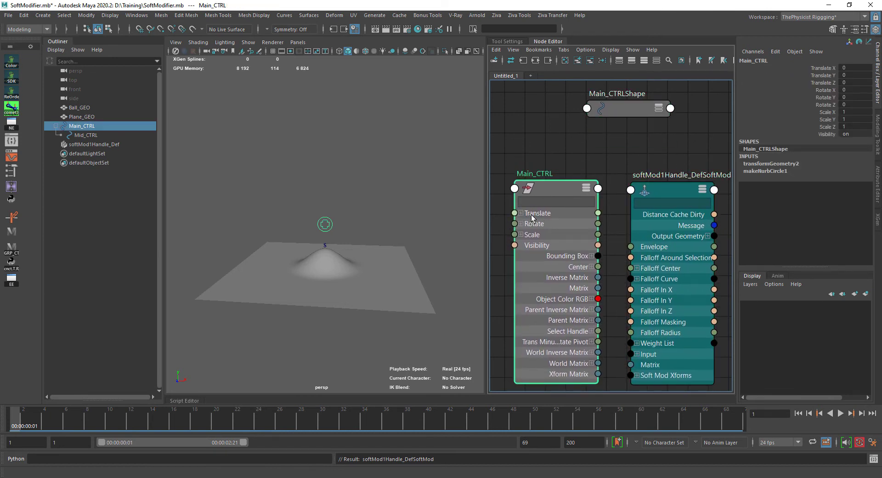
left_click_drag(658, 183, 663, 163)
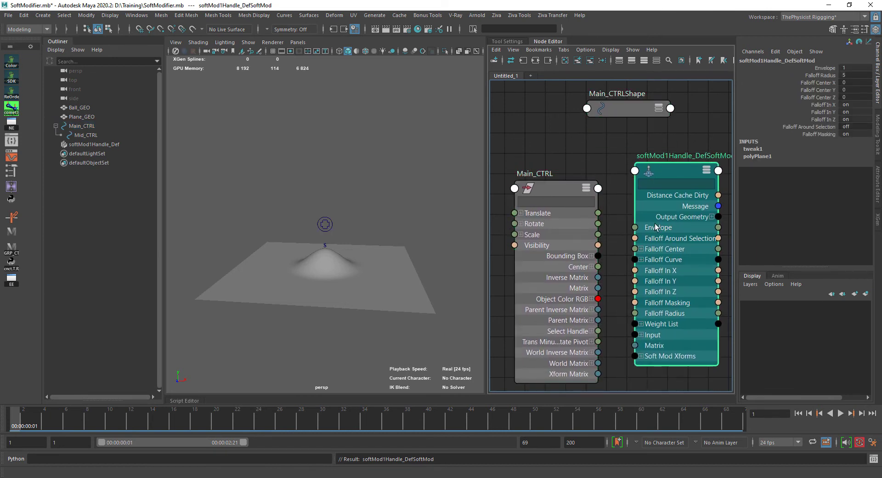
Step: Connect Main_CTRL's Translate X, Y and Z to Falloff Center X, Y and Z of softMod1Handle_DefSoftMod
left_click(640, 249)
left_click(522, 212)
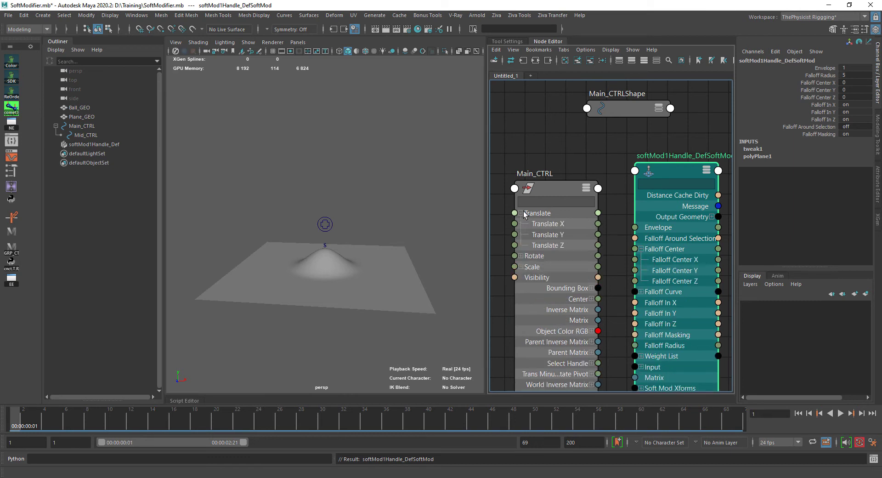
left_click_drag(553, 193, 547, 194)
left_click_drag(591, 226, 634, 270)
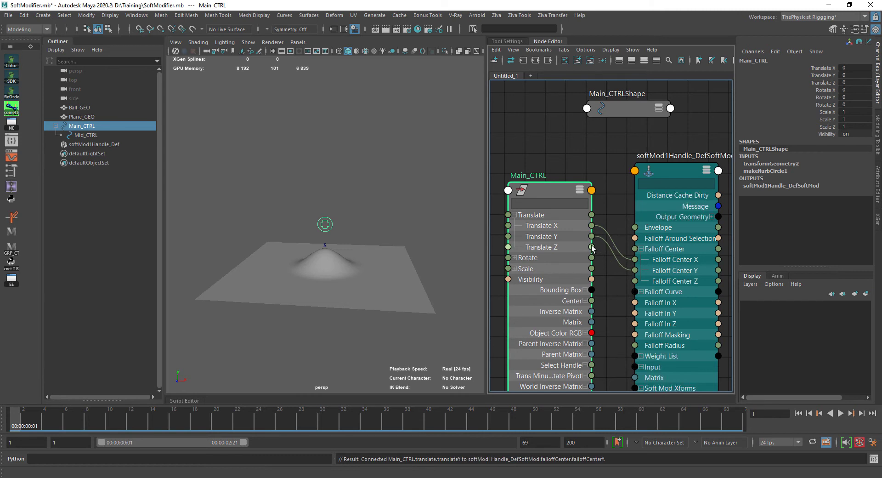
left_click_drag(591, 246, 639, 283)
Step: Try moving Main_CTRL over the plane to test the falloff center connection, and undo the moves
left_click(336, 221)
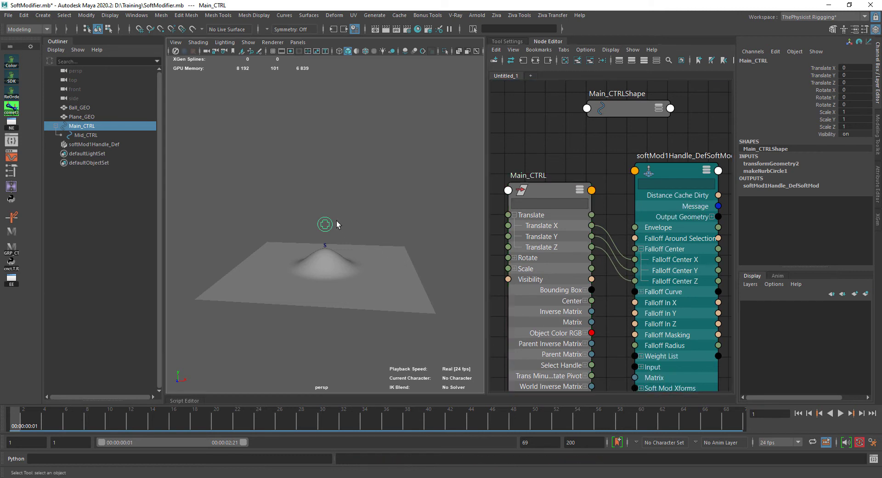
left_click(332, 221)
key("w")
left_click_drag(373, 225, 388, 283)
key("ctrl+z")
key("ctrl+z")
key("ctrl+z")
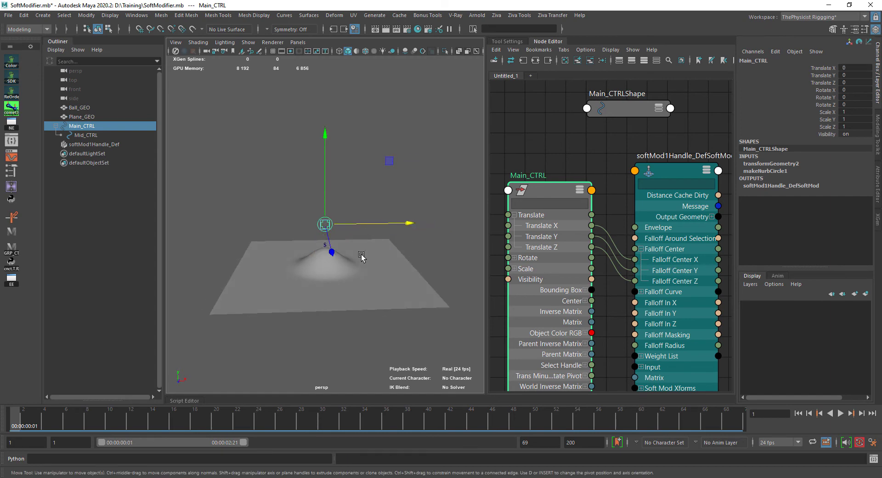
Step: Try raising softMod1Handle_Def further along Y and undo the move
left_click(352, 200)
left_click(327, 241)
left_click(334, 237)
left_click(334, 243)
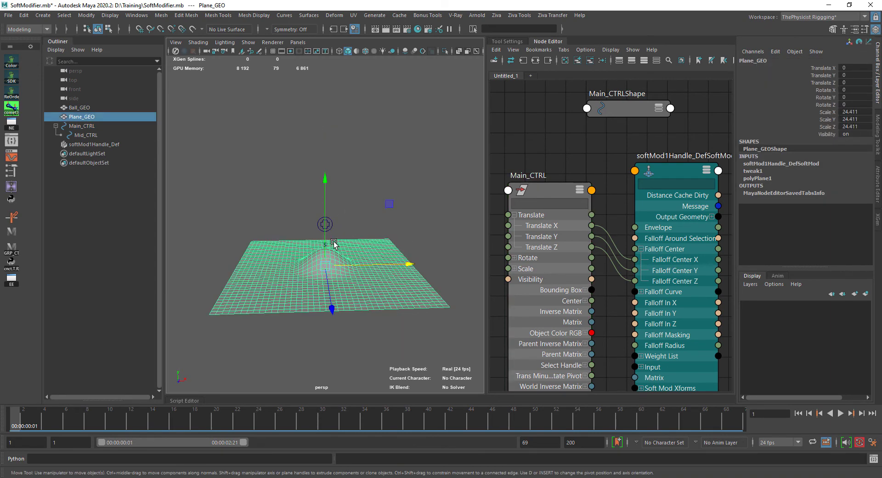
key("q")
left_click(406, 216)
left_click(330, 245)
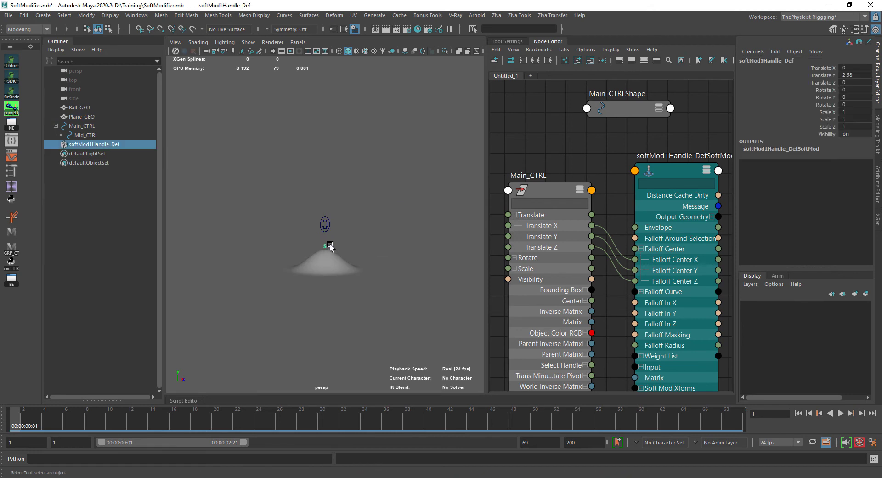
key("w")
left_click_drag(326, 237, 325, 218)
key("ctrl+z")
Step: Try raising Mid_CTRL about 1.2 units along Y and undo the move
left_click_drag(408, 234, 340, 230, "alt")
left_click(329, 224)
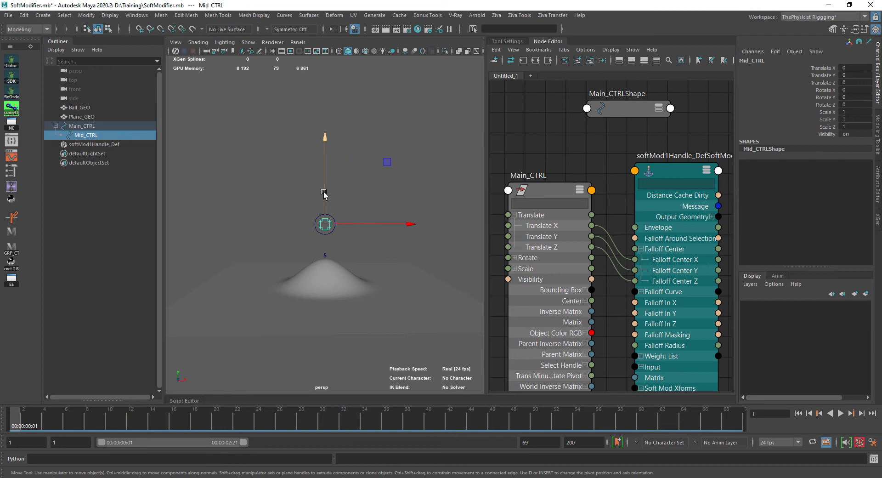
mouse_move(323, 193)
left_mouse_down()
mouse_move(323, 162)
mouse_move(323, 182)
left_mouse_up()
key("ctrl+z")
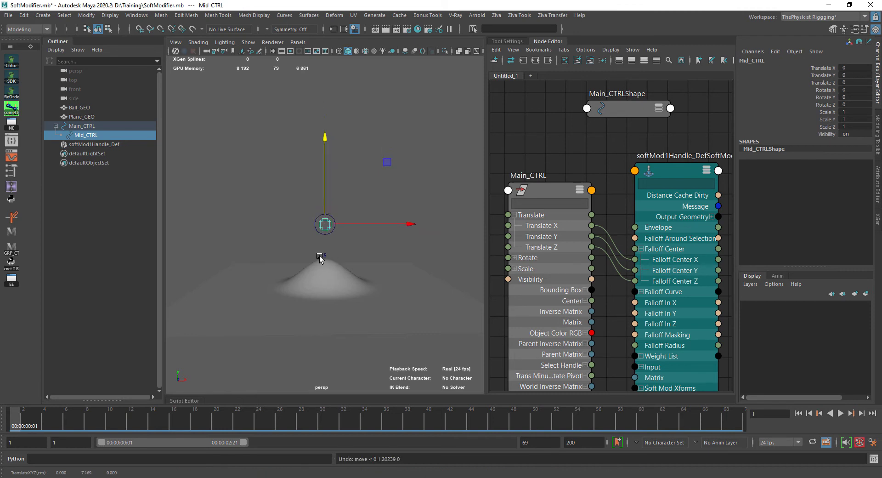
key("q")
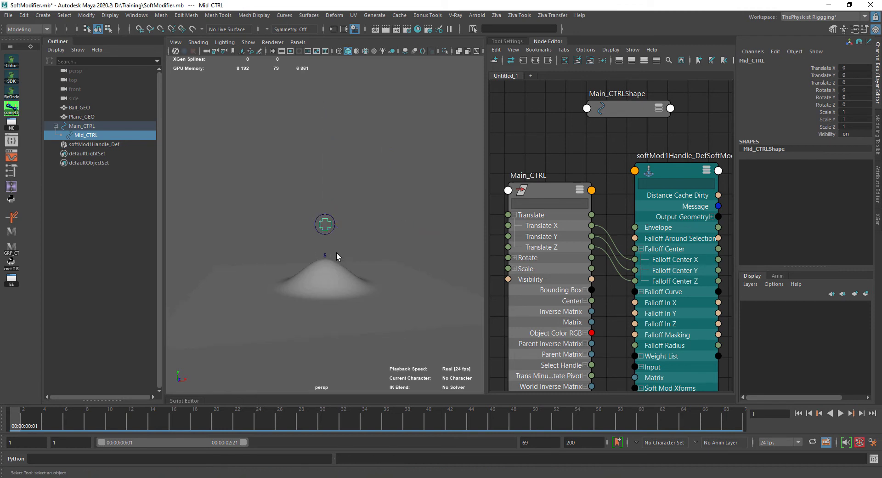
Step: Set the Translate Y of softMod1Handle_Def to 0
left_click(325, 255)
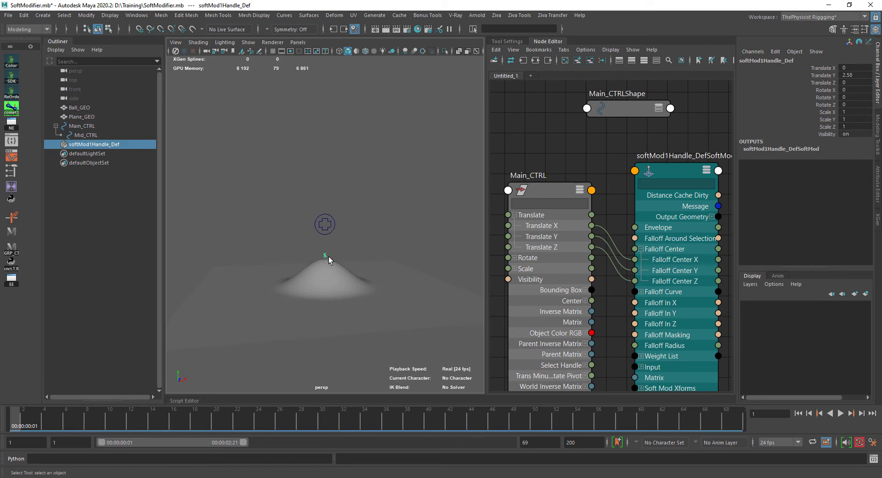
double_click(853, 74)
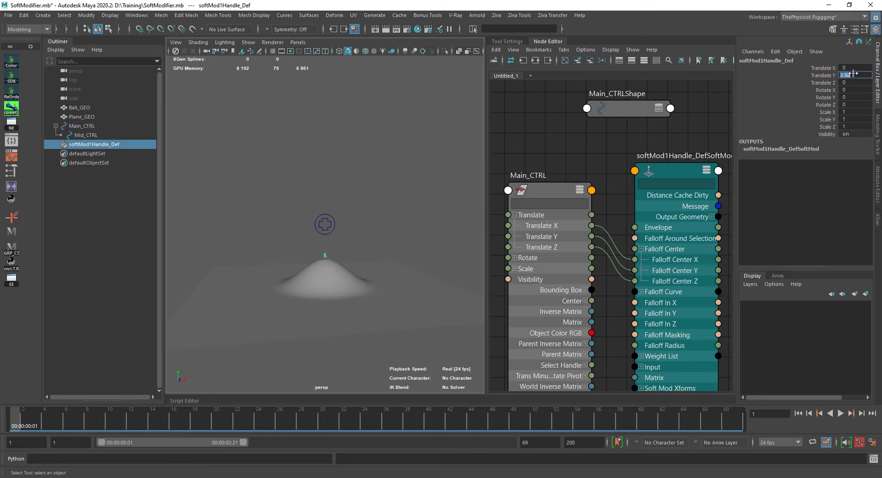
type("0")
key("Return")
Step: Select Mid_CTRL together with softMod1Handle_Def and graph only these two objects in the Node Editor
left_click(327, 226)
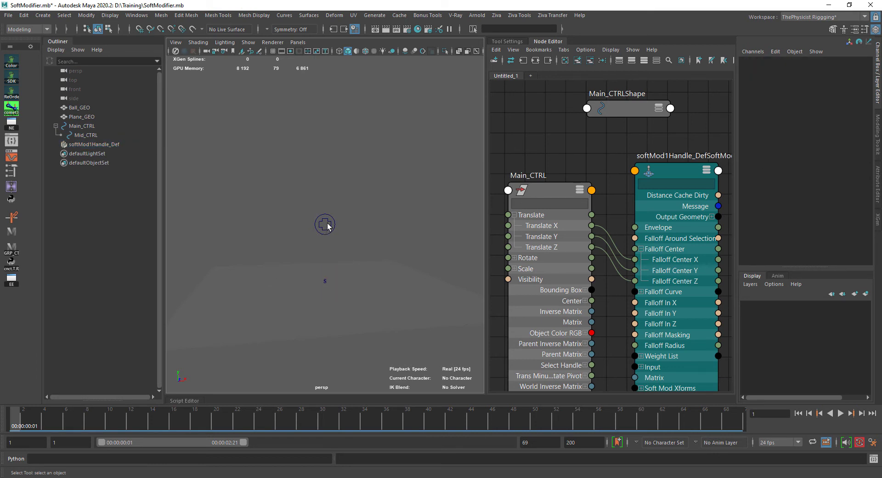
left_click(330, 231)
left_click(329, 282, "shift")
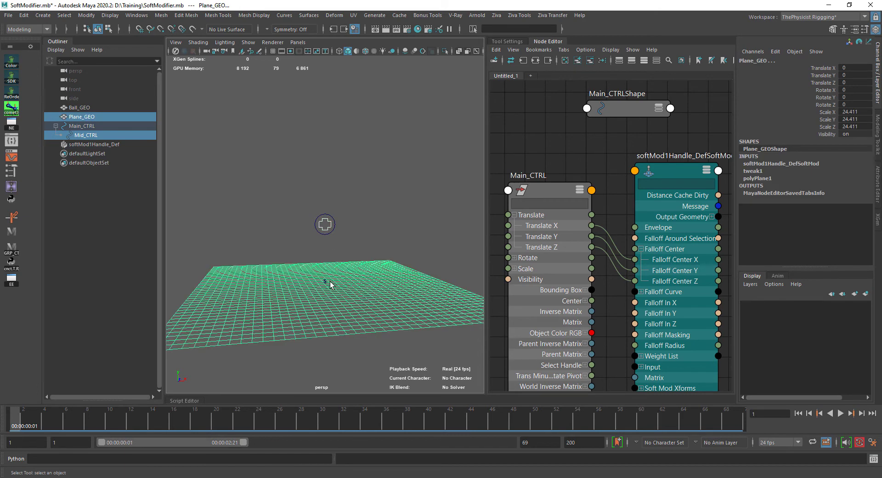
left_click_drag(339, 285, 378, 292, "alt")
left_click(376, 279, "shift")
right_click_drag(378, 291, 389, 331, "alt")
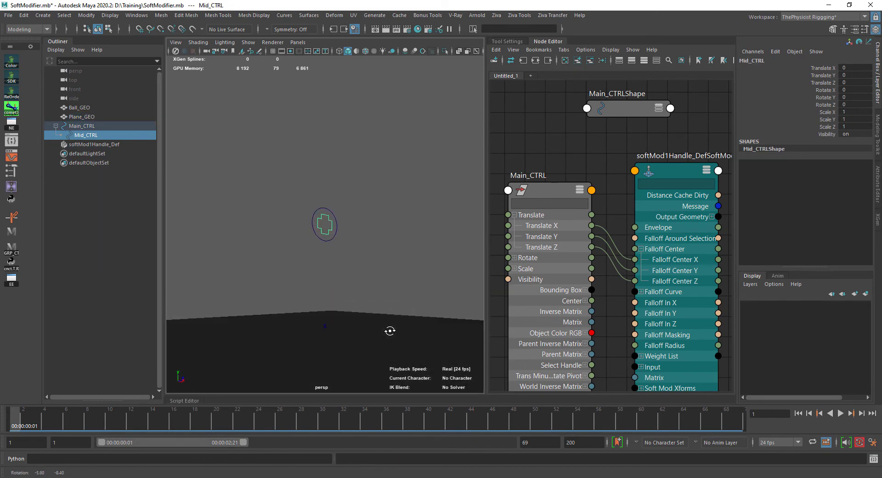
left_click(104, 146, "ctrl")
right_click_drag(345, 299, 317, 277, "alt")
left_click_drag(317, 277, 335, 303, "alt")
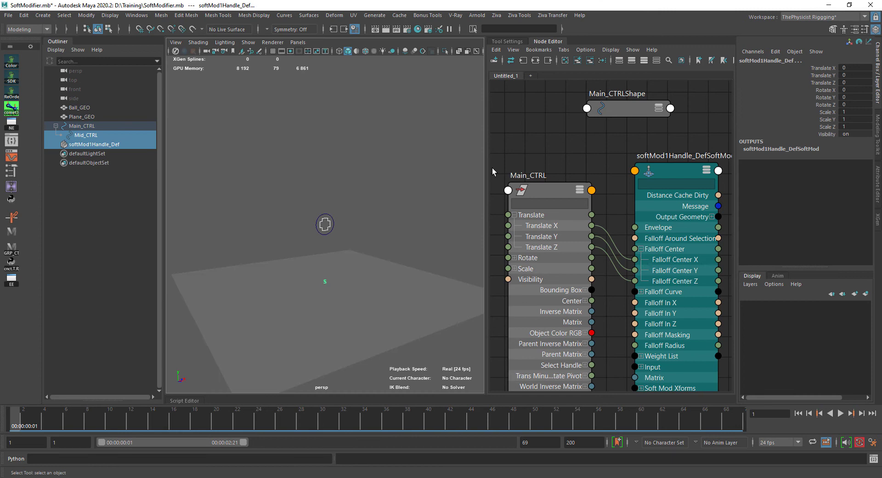
left_click(580, 59)
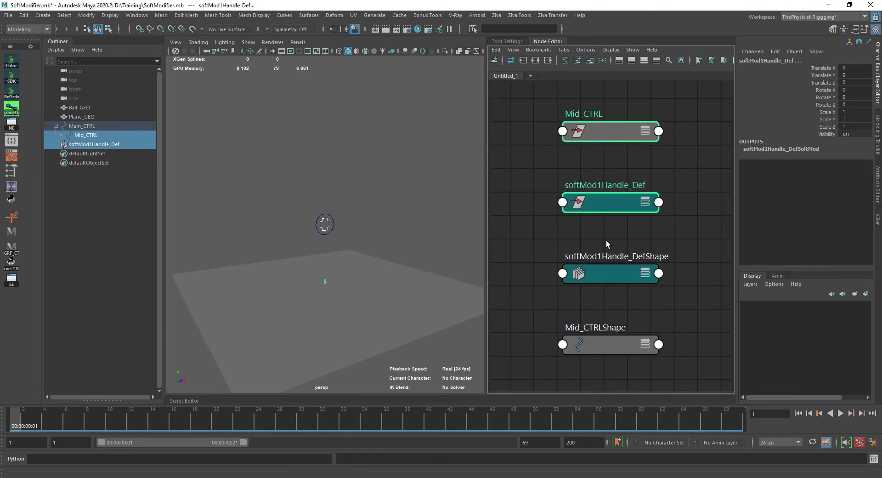
Step: Remove softMod1Handle_DefShape and Mid_CTRLShape from the Node Editor graph
left_click_drag(614, 208, 553, 225)
left_click(584, 271)
left_click(632, 347, "shift")
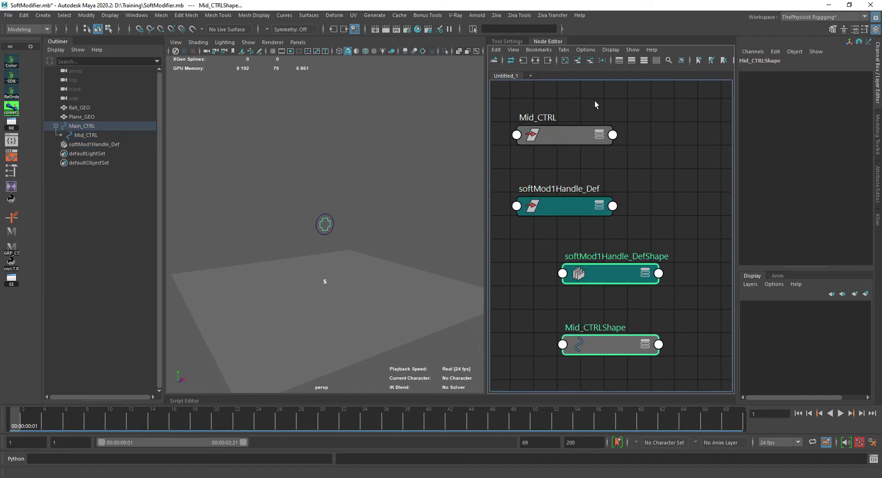
left_click(590, 60)
Step: Show all attributes of both nodes side by side and connect Mid_CTRL's Translate and Rotate to the same attributes of softMod1Handle_Def
left_click_drag(578, 199, 671, 185)
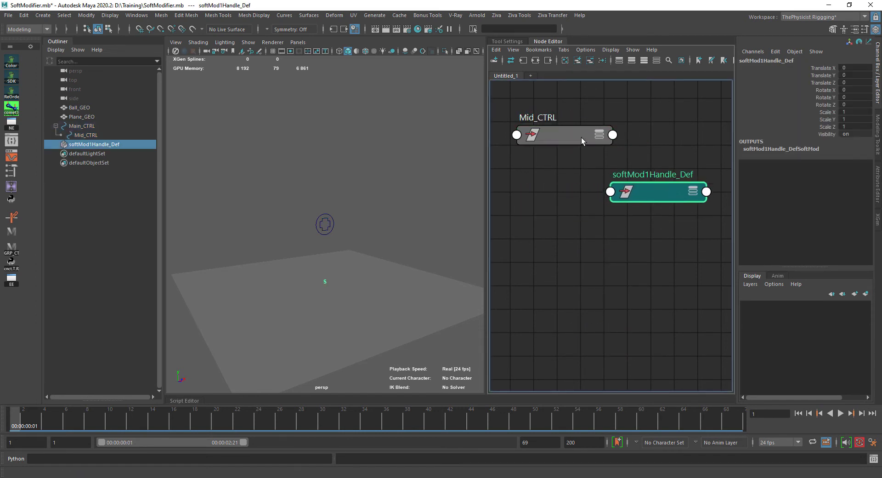
left_click_drag(581, 137, 551, 180)
left_click_drag(540, 131, 645, 217)
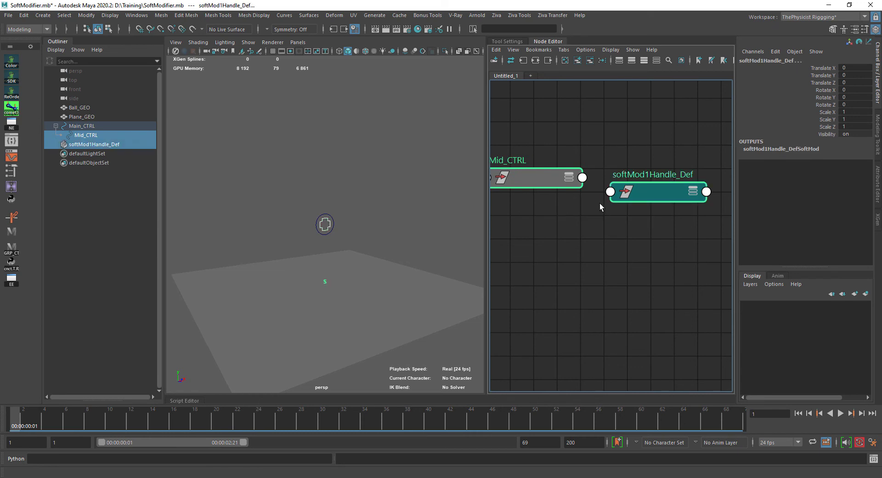
key("3")
left_click_drag(643, 186, 665, 171)
left_click(622, 122)
left_click_drag(565, 163, 555, 173)
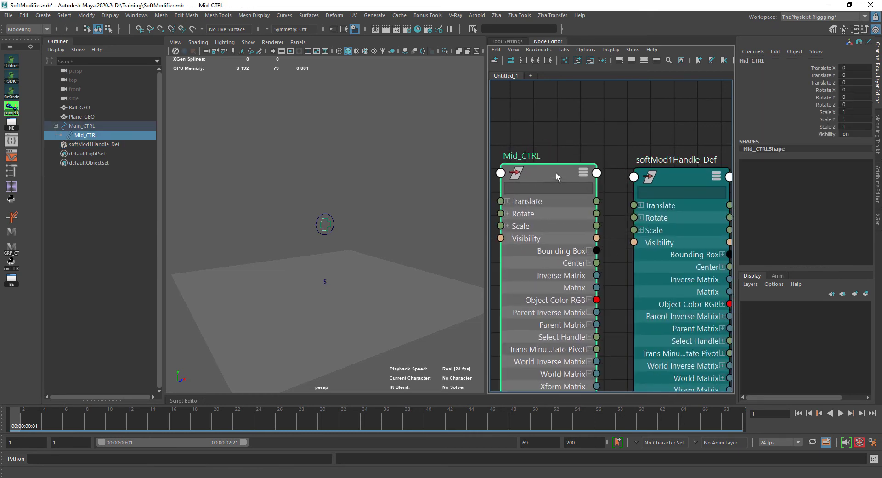
left_click_drag(618, 210, 634, 218)
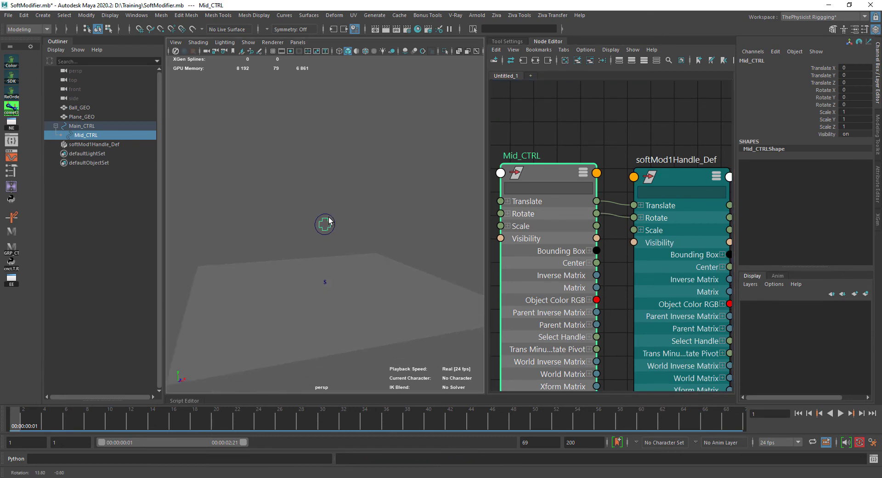
Step: Try raising Mid_CTRL along Y to test its connection to the deformer handle, and undo the move
key("w")
left_click_drag(325, 194, 328, 148)
key("ctrl+z")
Step: Rotate Mid_CTRL about 45 degrees around the X axis
left_click_drag(372, 262, 386, 258, "alt")
key("e")
middle_click_drag(366, 215, 370, 233)
key("w")
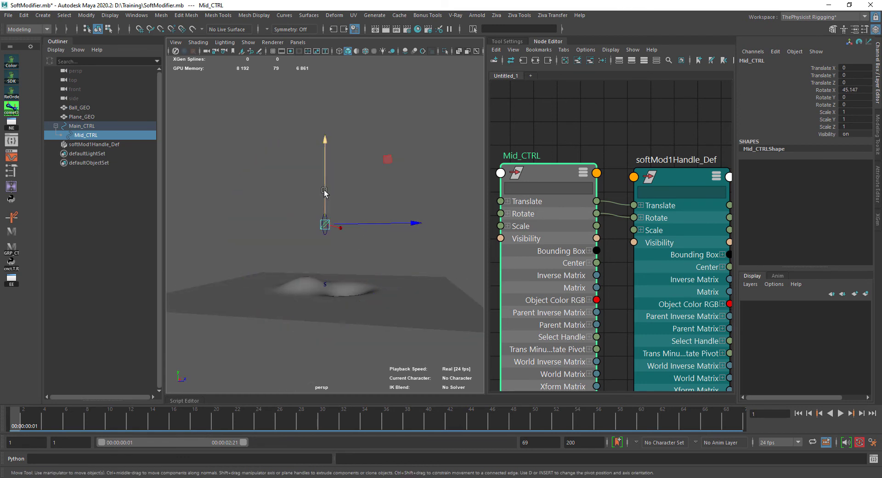
Step: Try raising the rotated Mid_CTRL along Y, and undo both the move and its X rotation
left_click_drag(325, 193, 325, 146)
key("ctrl+z")
key("ctrl+z")
left_click_drag(398, 247, 331, 183, "alt")
left_click(333, 219)
key("ctrl+z")
left_click_drag(413, 250, 421, 214, "alt")
key("ctrl+z")
Step: Raise Mid_CTRL about 3.65 units along Y to test the plane's bulge
key("q")
left_click(384, 198)
left_click(328, 223)
key("w")
left_click_drag(327, 205, 326, 166)
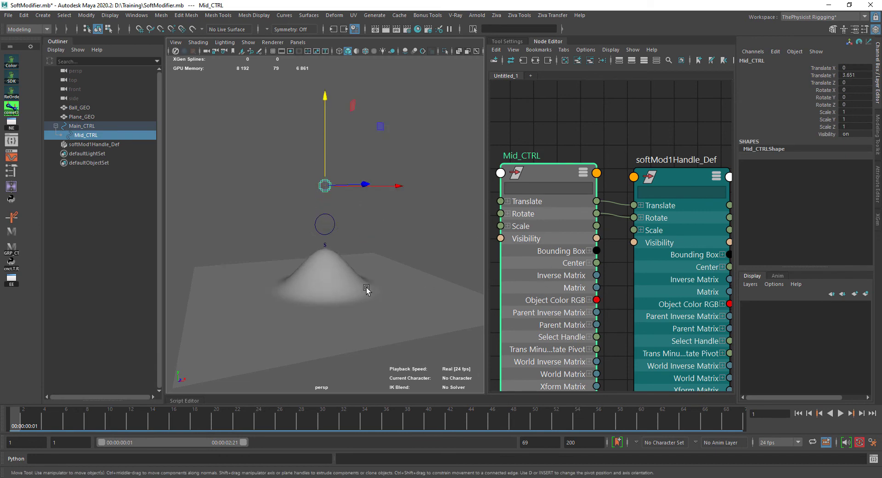
left_click_drag(366, 291, 351, 285, "alt")
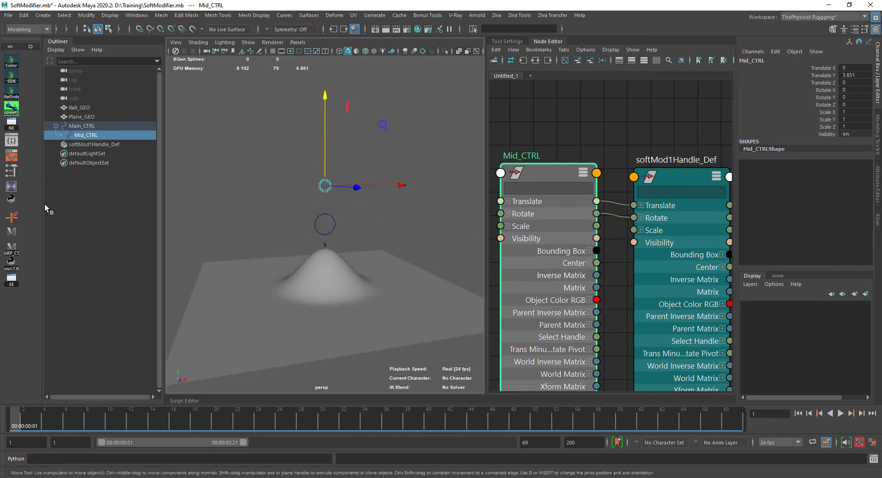
Step: Add a keyable float attribute named Radius to Mid_CTRL
left_click(87, 143)
left_click(87, 135)
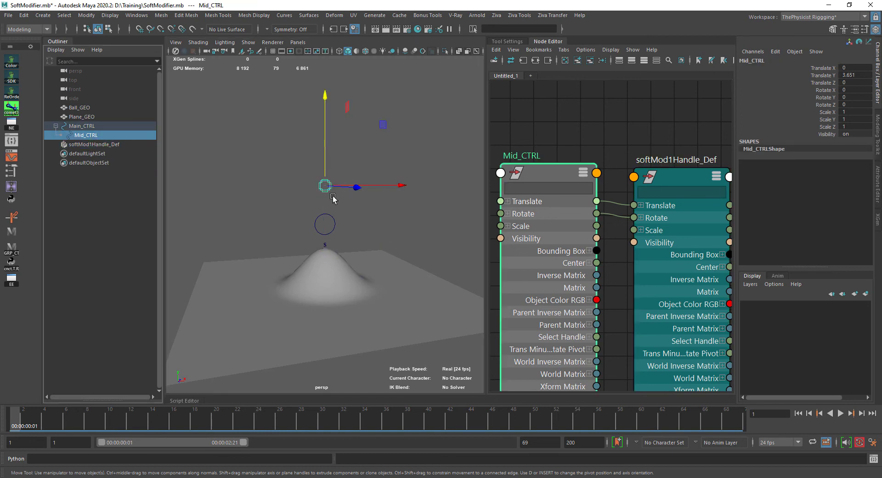
left_click_drag(354, 192, 365, 195, "alt")
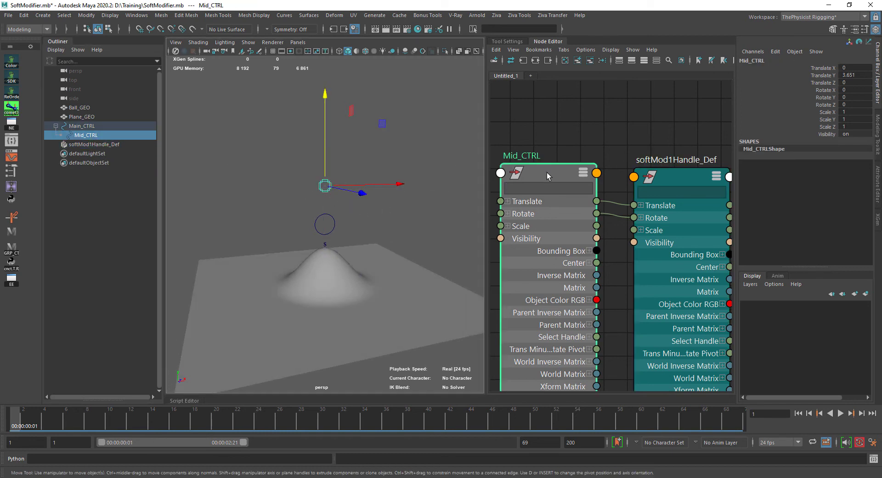
left_click(781, 52)
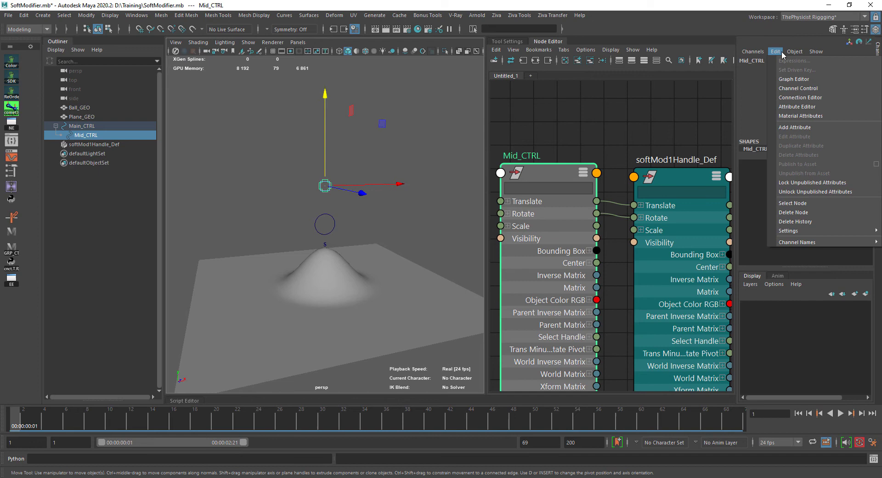
left_click(797, 128)
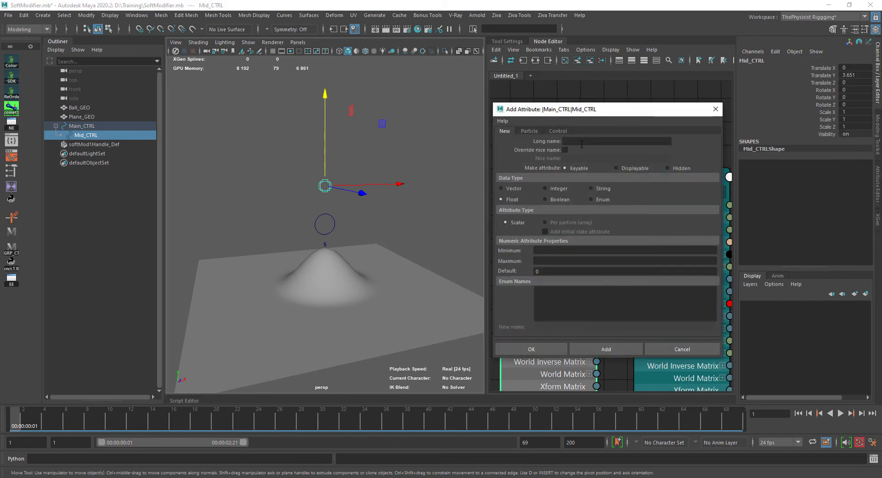
left_click(581, 143)
type("Radius")
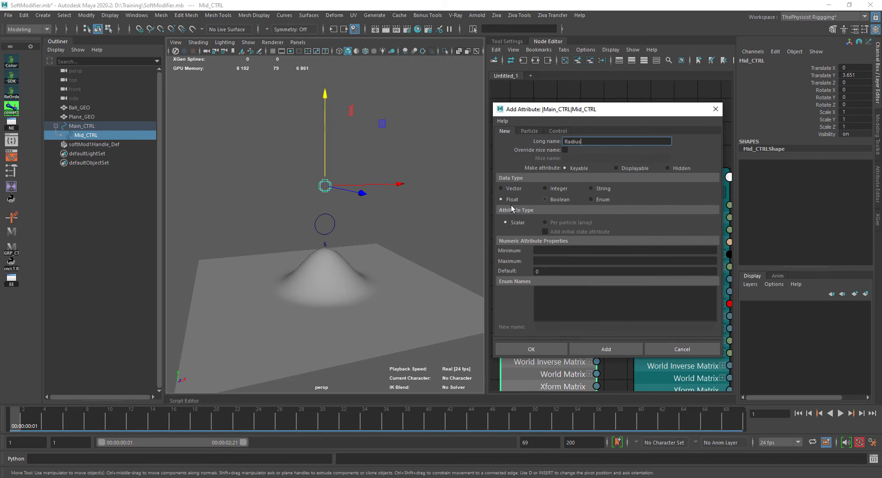
left_click(563, 349)
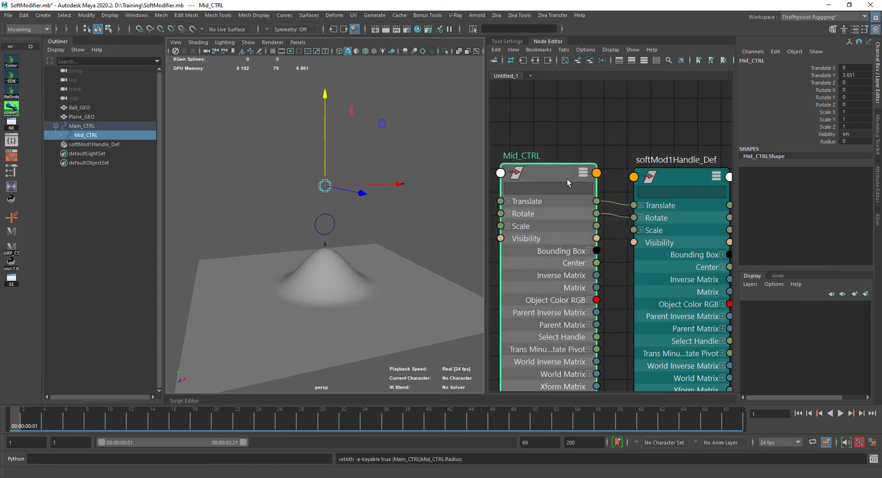
Step: Regraph Mid_CTRL in the Node Editor and move its node up, away from Mid_CTRLShape
left_click(566, 178)
left_click(565, 63)
left_click(577, 62)
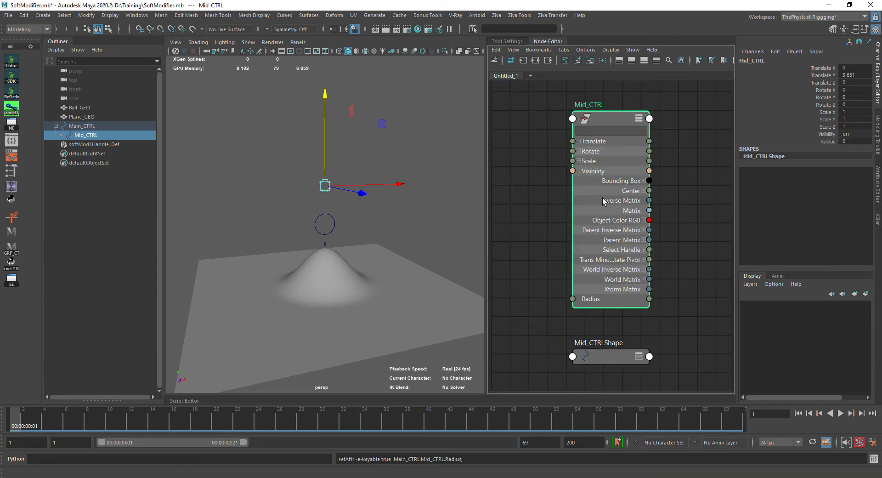
left_click_drag(621, 128, 607, 112)
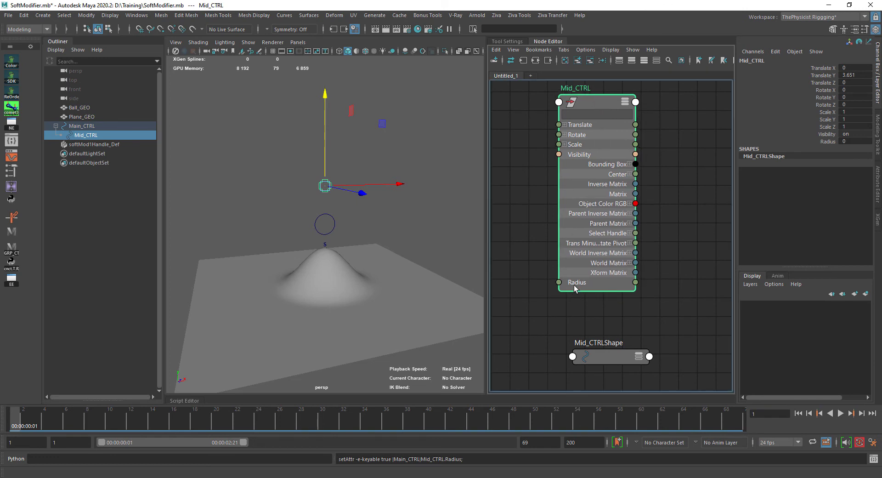
Step: Select the softMod1Handle_DefSoftMod input of Plane_GEO and add it to the Node Editor graph
left_click(374, 276)
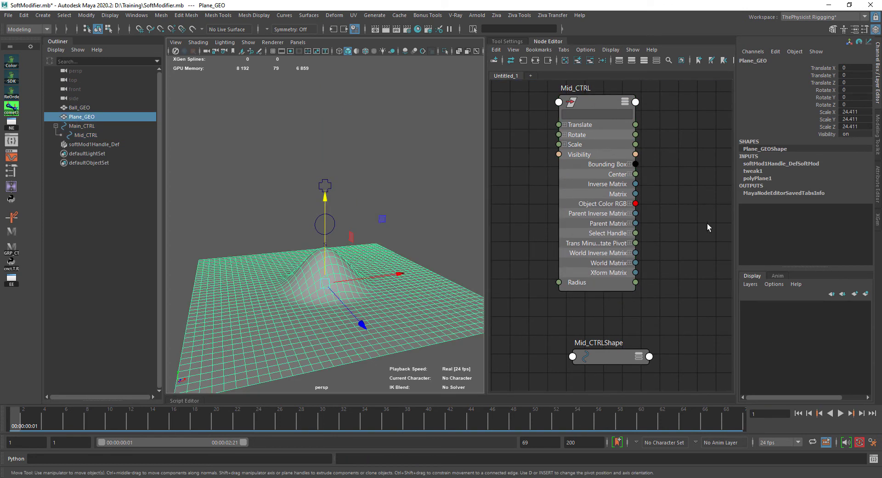
left_click(799, 164)
left_click(807, 165)
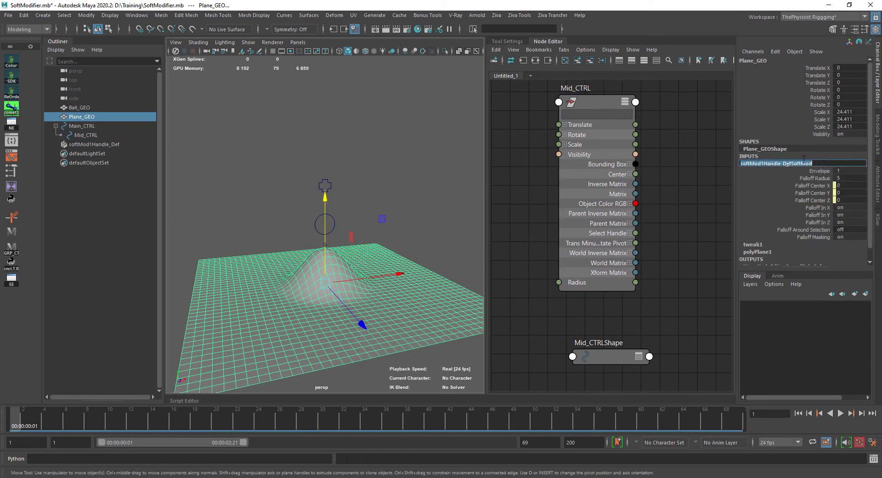
key("Return")
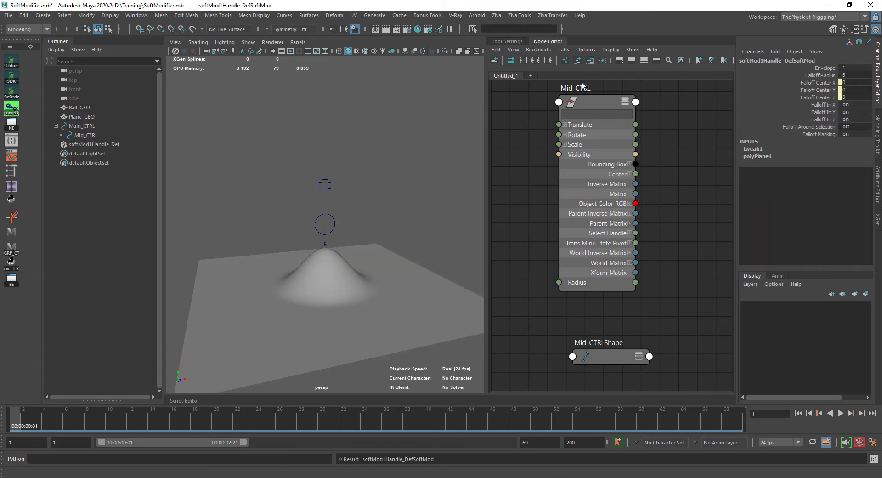
left_click(577, 61)
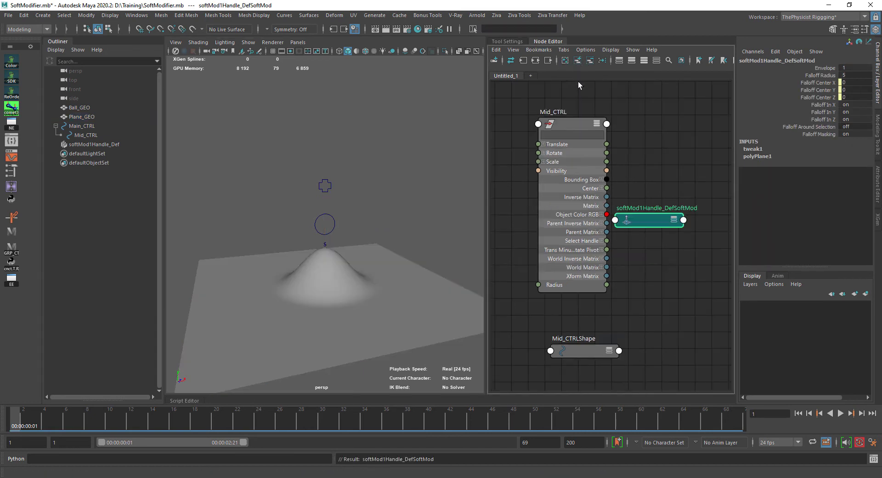
Step: Show all attributes of softMod1Handle_DefSoftMod and arrange its node beside Mid_CTRL with room for connections
left_click_drag(648, 221, 665, 130)
key("3")
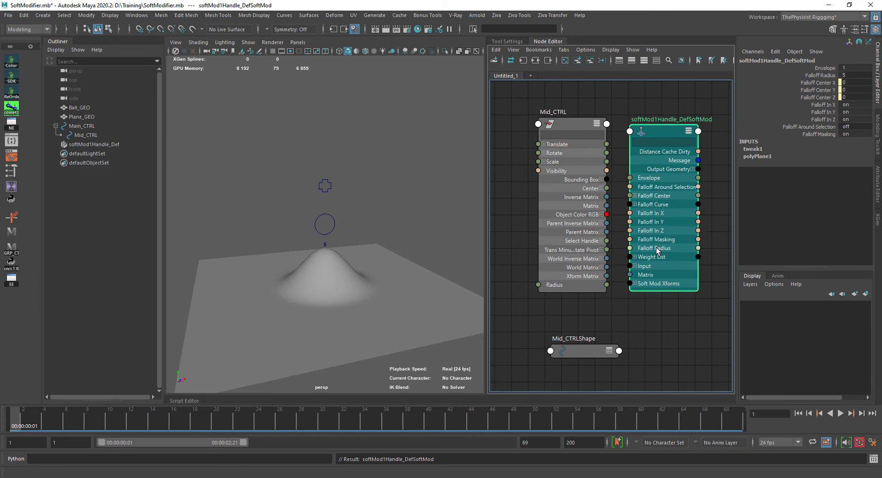
left_click_drag(583, 139, 551, 134)
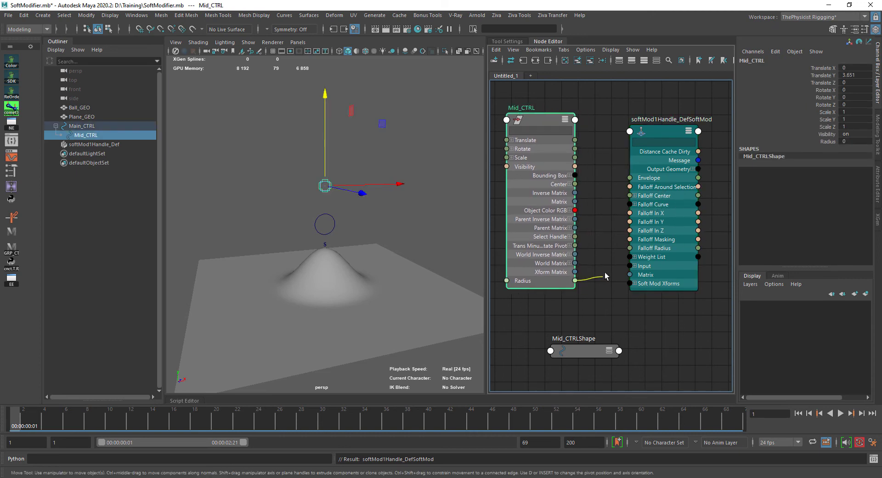
left_click_drag(605, 275, 586, 281)
Step: Reset Mid_CTRL's Translate Y to 0
left_click_drag(356, 227, 353, 228, "alt")
left_click(325, 247)
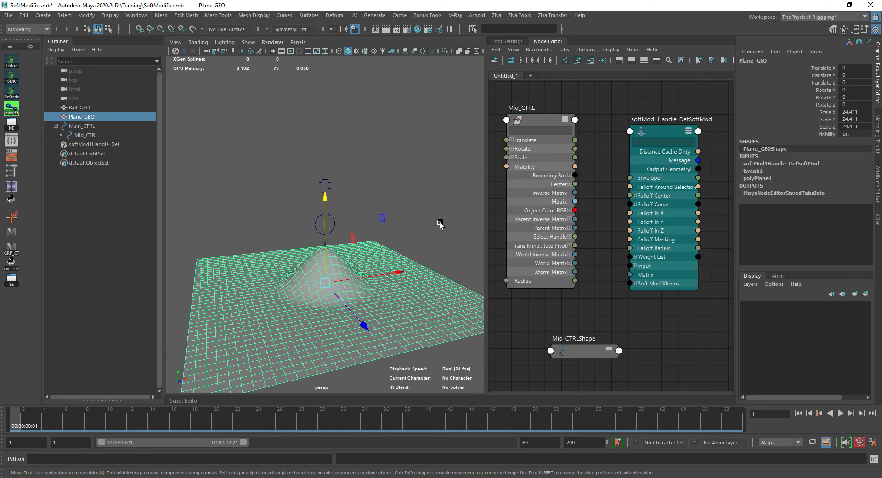
key("q")
left_click(323, 245)
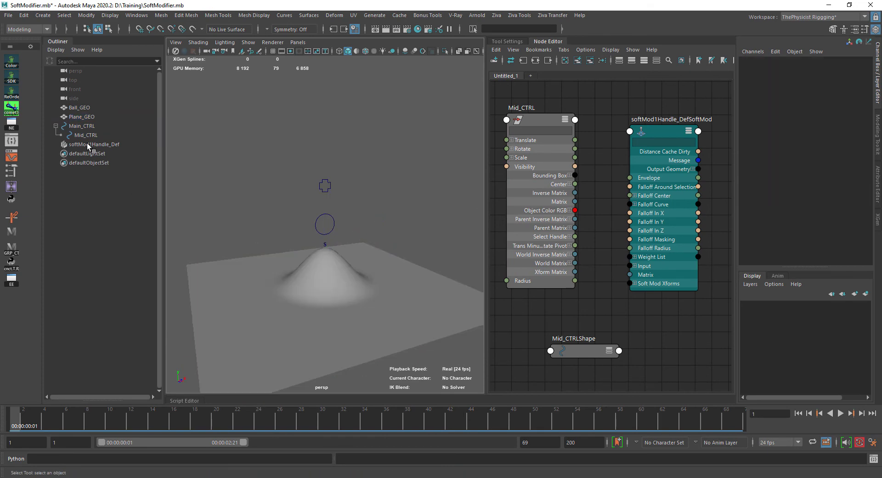
left_click(89, 145)
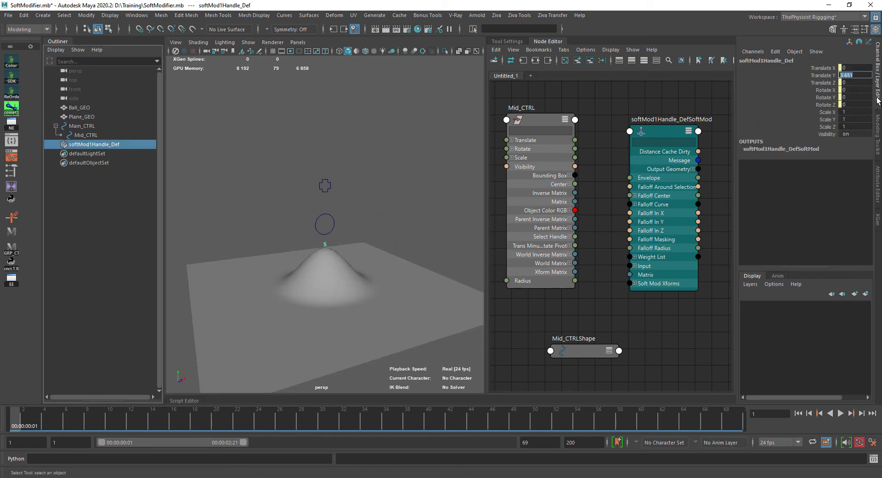
left_click(324, 184)
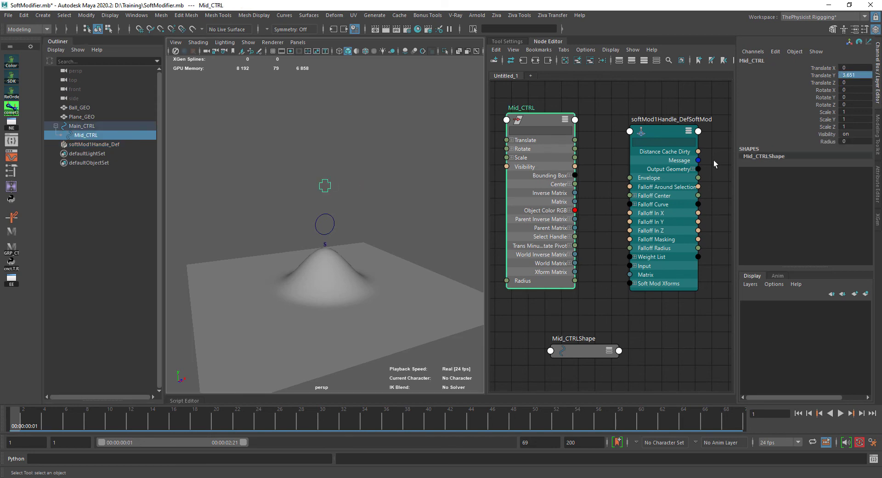
type("0")
key("Return")
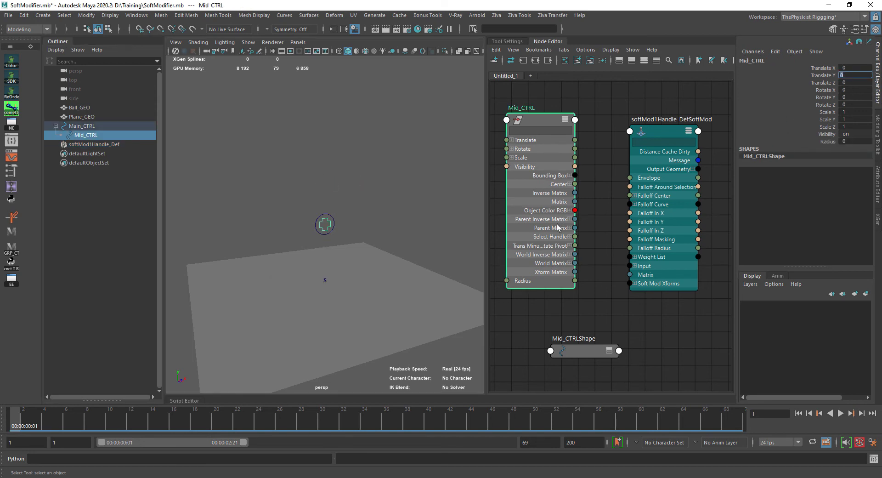
Step: Connect Mid_CTRL's Radius to the Falloff Radius of softMod1Handle_DefSoftMod, and raise Mid_CTRL about 5.8 units along Y
left_click_drag(575, 281, 630, 248)
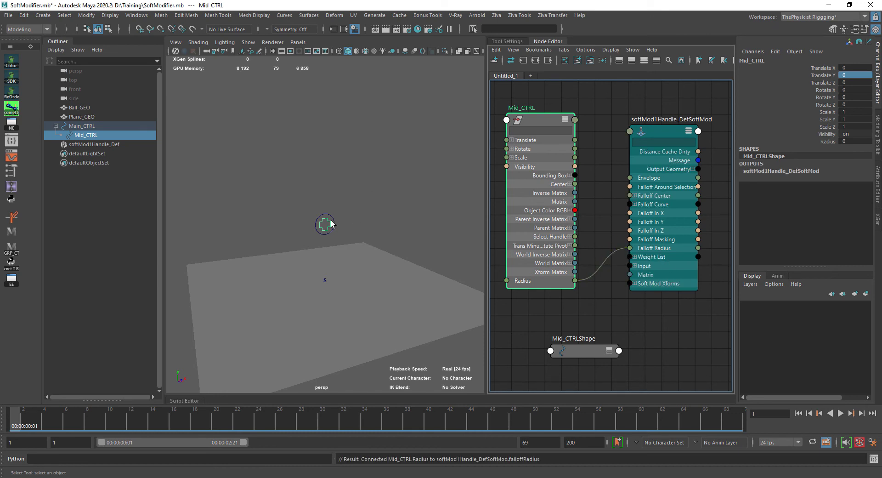
key("w")
left_click_drag(332, 204, 335, 133)
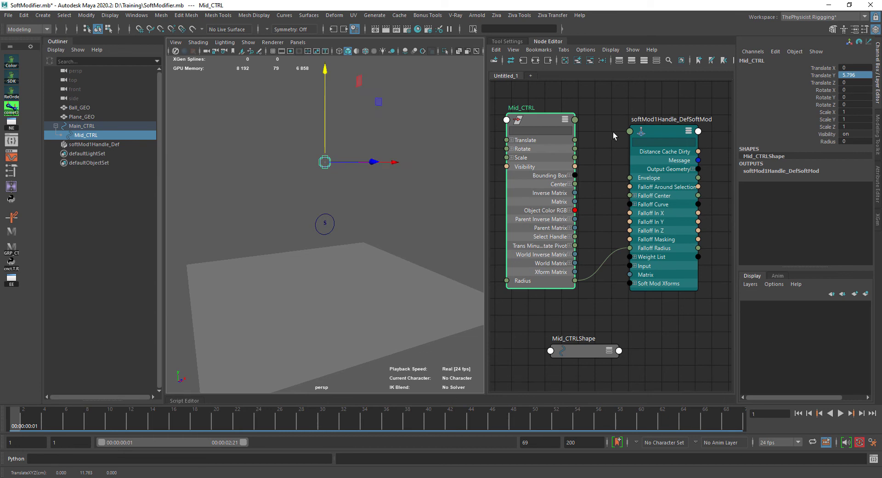
left_click(657, 134)
left_click(539, 123)
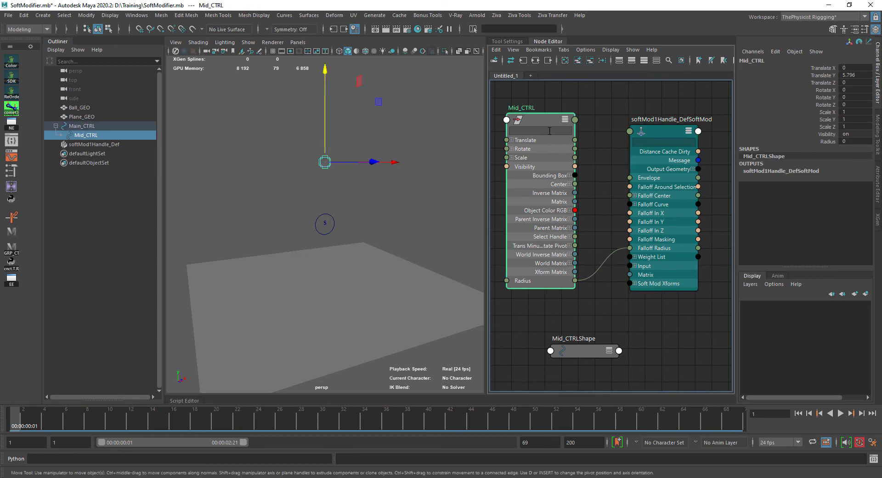
Step: Set Mid_CTRL's Radius to 5 and lower the control to about 4.76 in Y
left_click(854, 141)
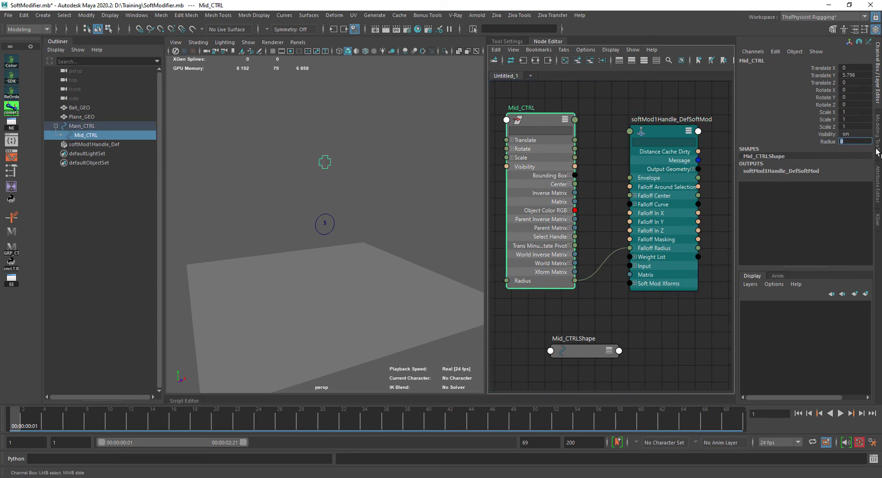
type("5")
key("Return")
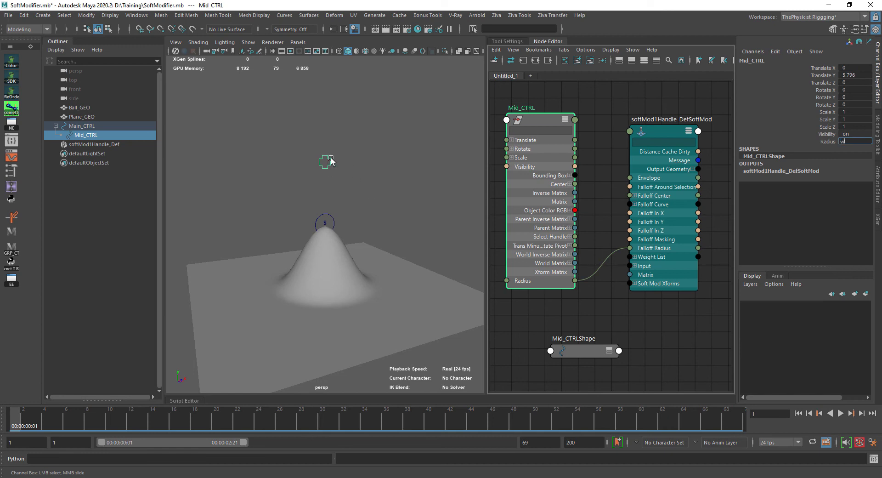
left_click(332, 158)
left_click(327, 163)
mouse_move(325, 124)
left_mouse_down()
mouse_move(328, 149)
mouse_move(329, 137)
left_mouse_up()
Step: Set Mid_CTRL's Radius to 4 and clear the selection
key("Return")
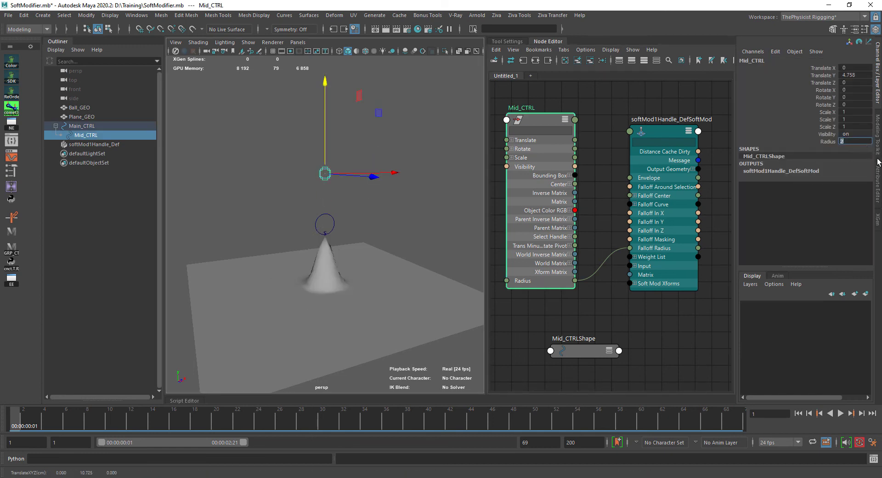
type("4")
key("Return")
left_click(373, 224)
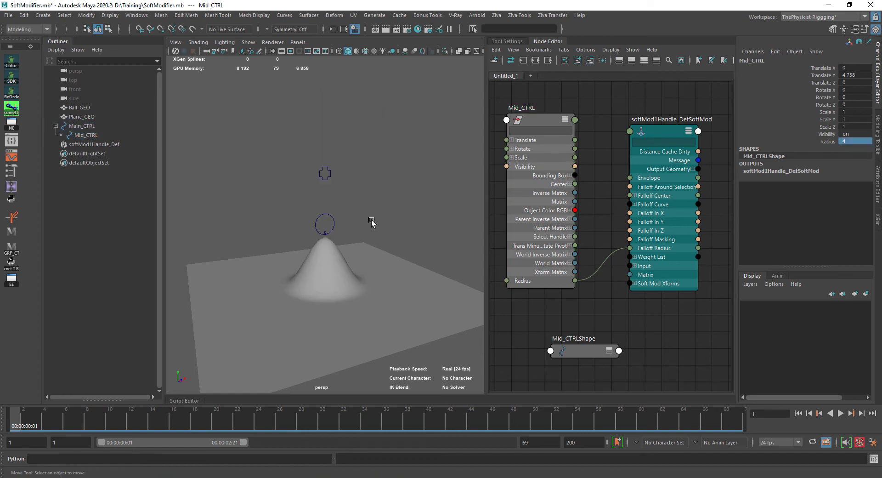
Step: Move Main_CTRL about 11.1 units along negative X and lower Mid_CTRL to about 1 in Y
left_click(331, 218)
left_click_drag(357, 230, 232, 240)
left_click_drag(264, 209, 223, 203, "alt")
left_click(209, 175)
left_click_drag(201, 153, 204, 188)
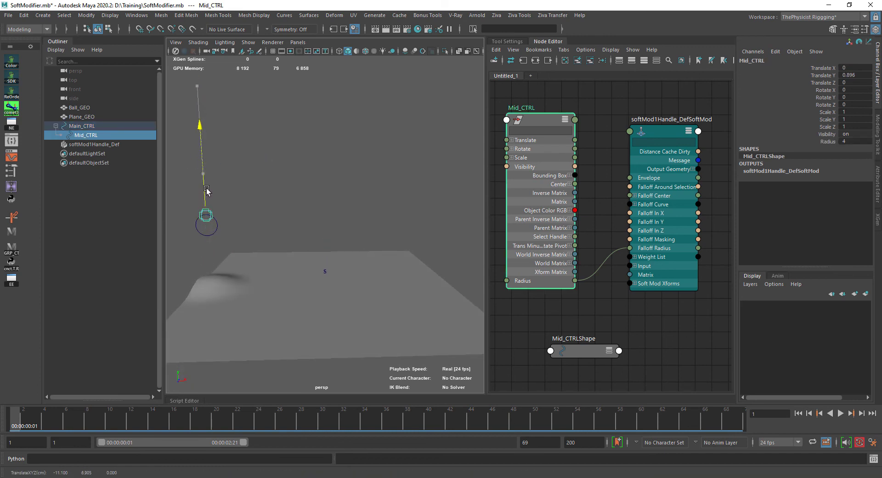
Step: Hide the deformer handle softMod1Handle_Def
left_click(92, 144)
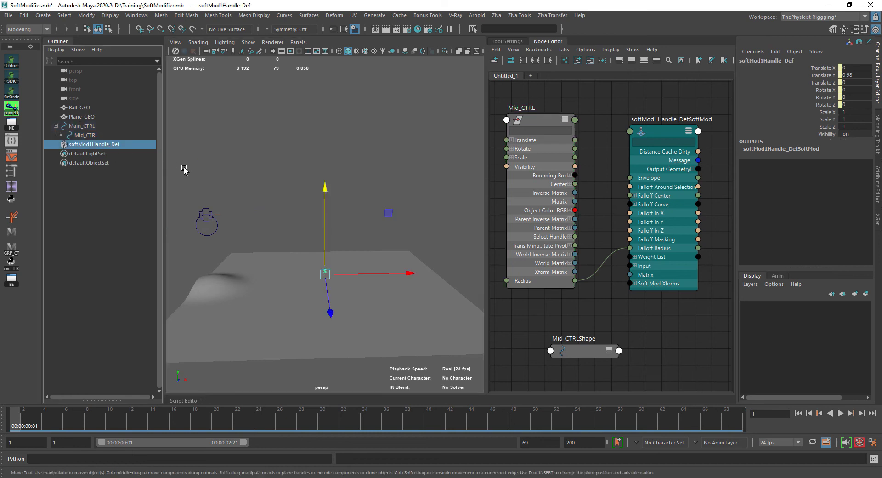
key("ctrl+h")
left_click(215, 220)
left_click(212, 208)
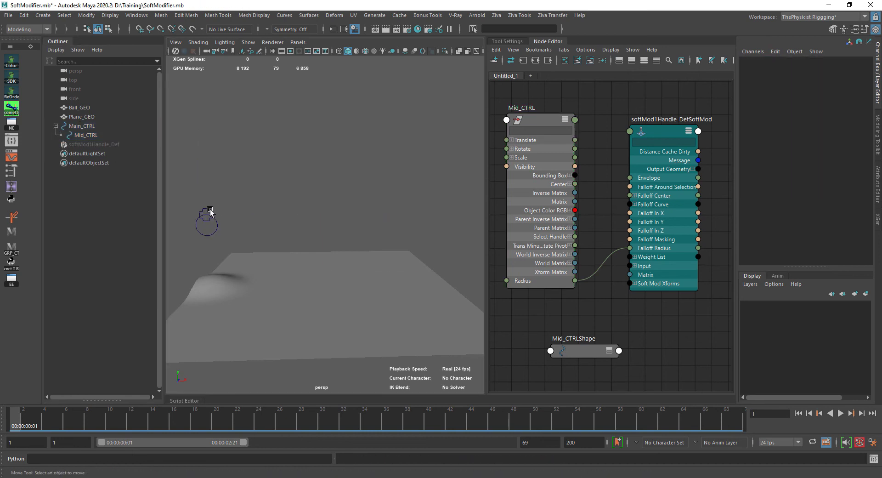
Step: Return Mid_CTRL to its rest height with Translate Y at 0
left_click(209, 209)
left_click_drag(203, 191, 204, 201)
double_click(851, 75)
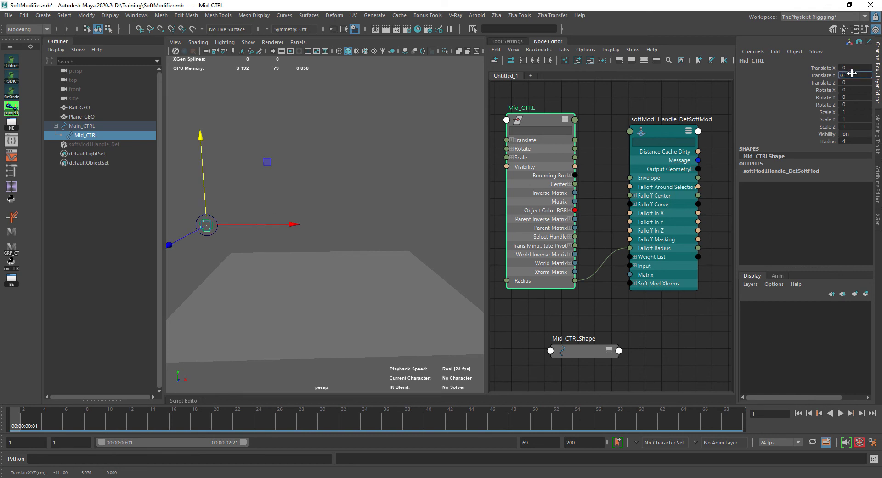
type("0")
key("Return")
Step: Collapse the Node Editor to enlarge the perspective view
left_click_drag(455, 234, 404, 207, "alt")
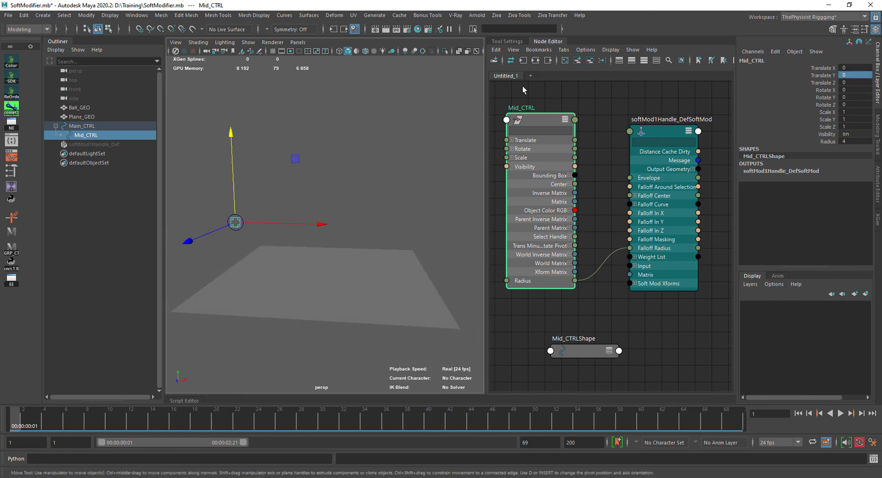
left_click(515, 42)
left_click(515, 42)
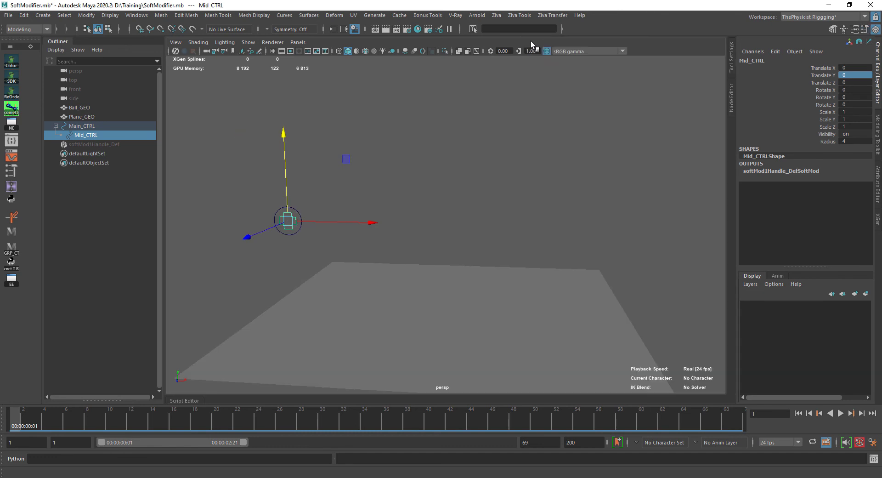
Step: Change the perspective viewport background to black and check the plane and controls against it
left_click_drag(472, 256, 347, 274, "alt")
left_click_drag(21, 417, 47, 418)
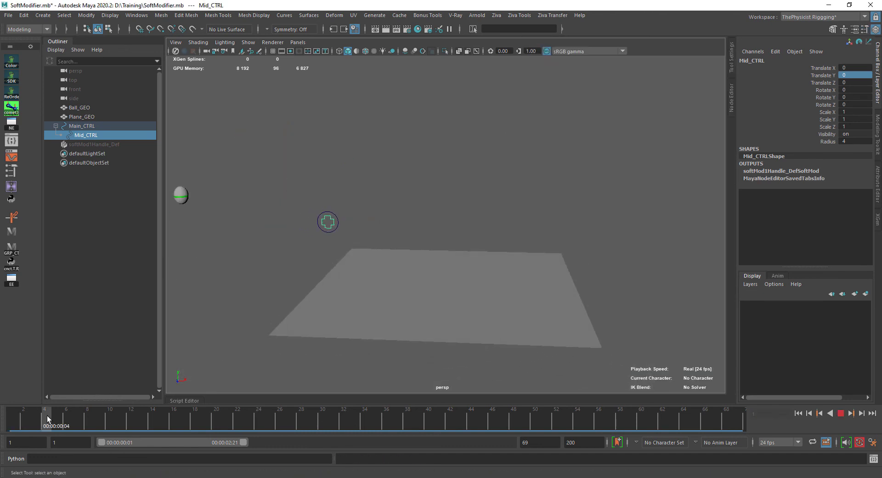
left_click_drag(287, 348, 362, 283, "alt")
key("alt+b")
key("alt+b")
key("alt+b")
left_click_drag(375, 253, 351, 242, "alt")
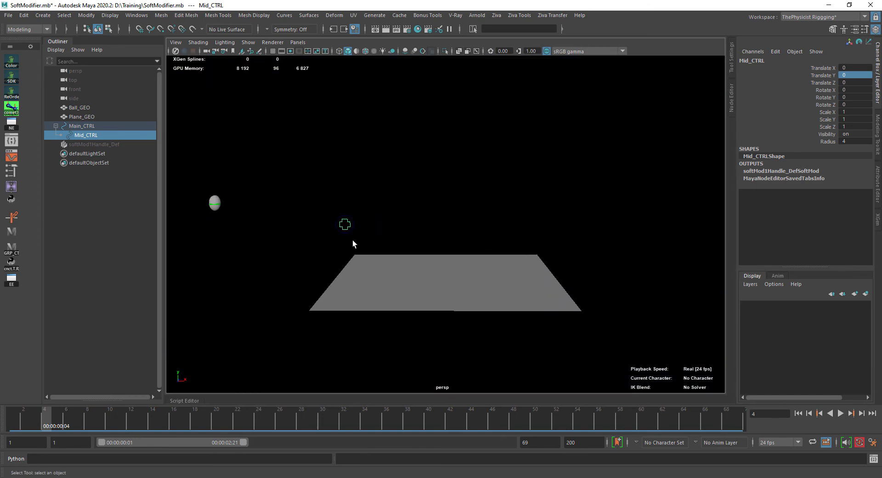
Step: Color Main_CTRL light orange in both the Outliner and the viewport using the Rigging Helper, and close the helper
left_click(350, 231)
left_click(11, 60)
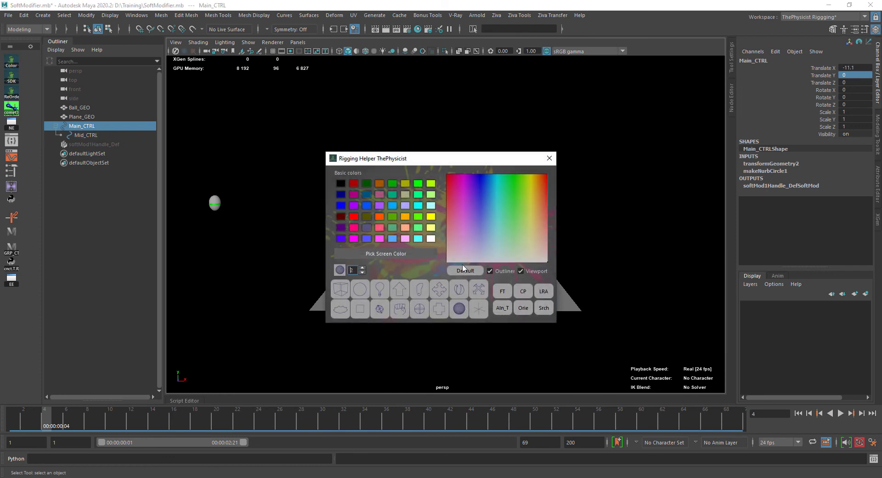
left_click(405, 231)
left_click(488, 130)
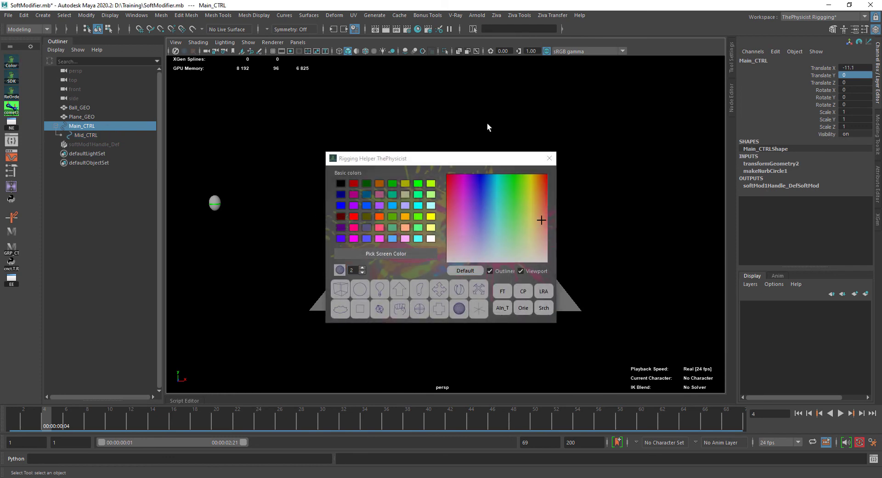
left_click(549, 159)
Step: Key all of Main_CTRL's channels at frame 38, where the ball reaches the plane's near edge
right_click_drag(467, 175, 415, 202, "alt")
left_click_drag(375, 207, 396, 197, "alt")
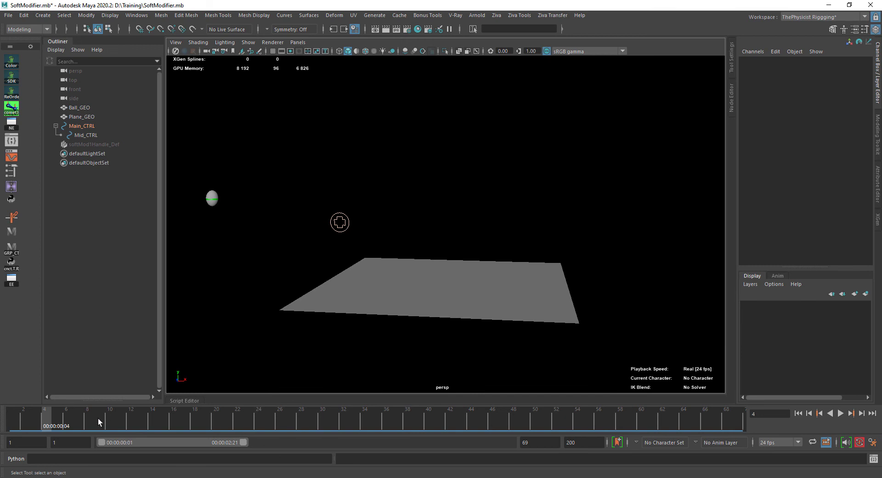
left_click_drag(66, 422, 419, 421)
left_click_drag(385, 374, 392, 342, "alt")
left_click(342, 217)
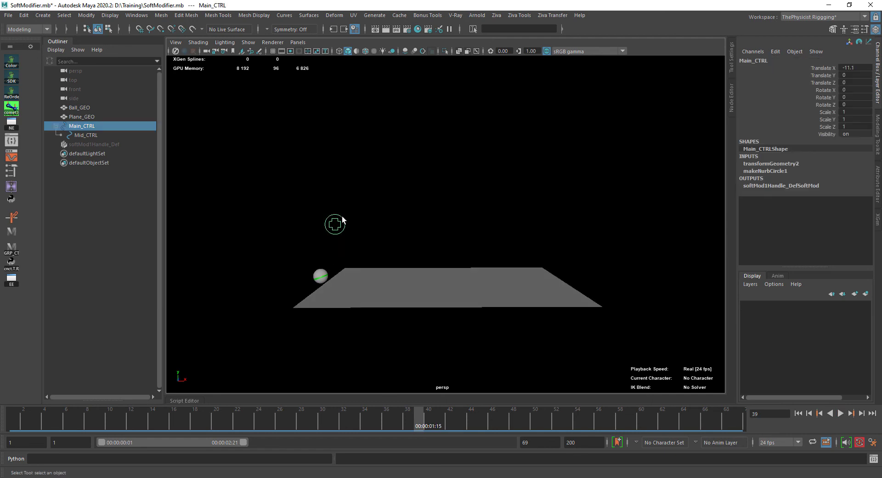
left_click_drag(501, 239, 502, 243, "alt")
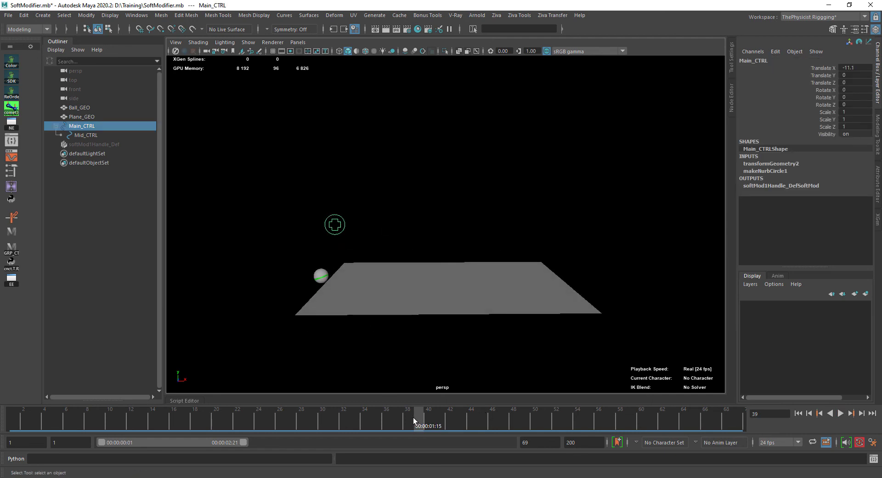
key("s")
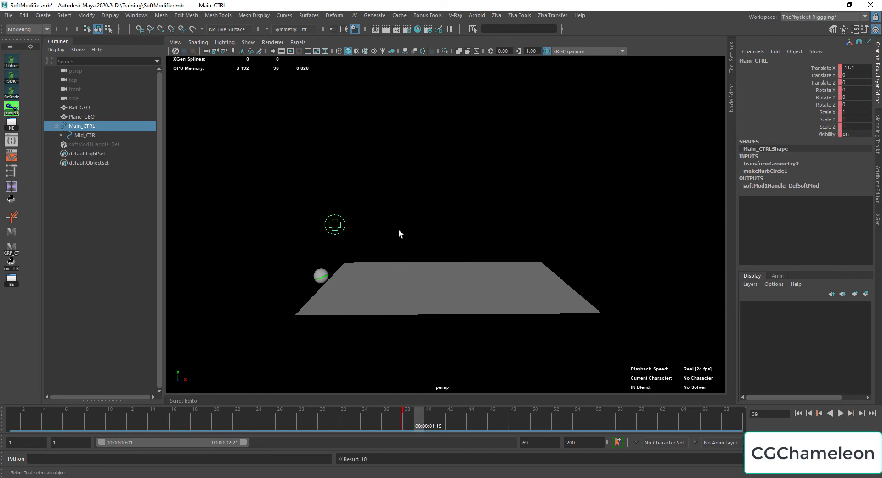
Step: Raise Mid_CTRL to about 2.07 in Translate Y and key it at frame 40
left_click_drag(441, 268, 438, 267, "alt")
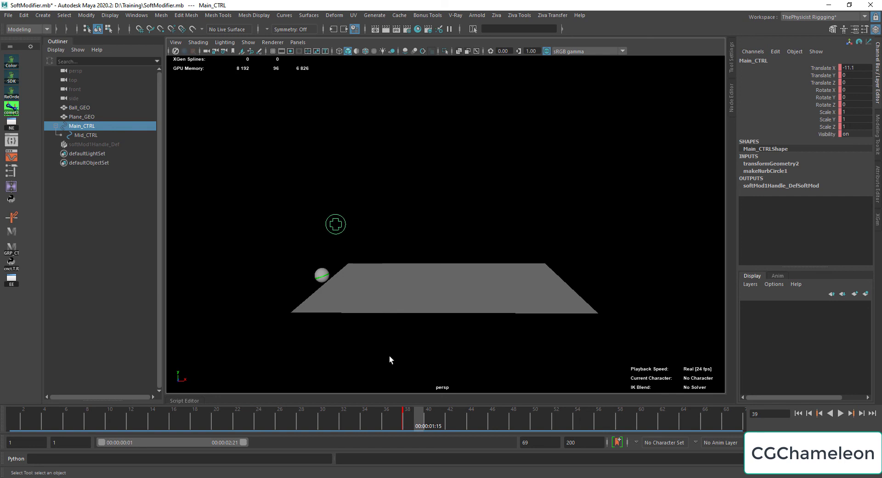
left_click_drag(415, 428, 428, 427)
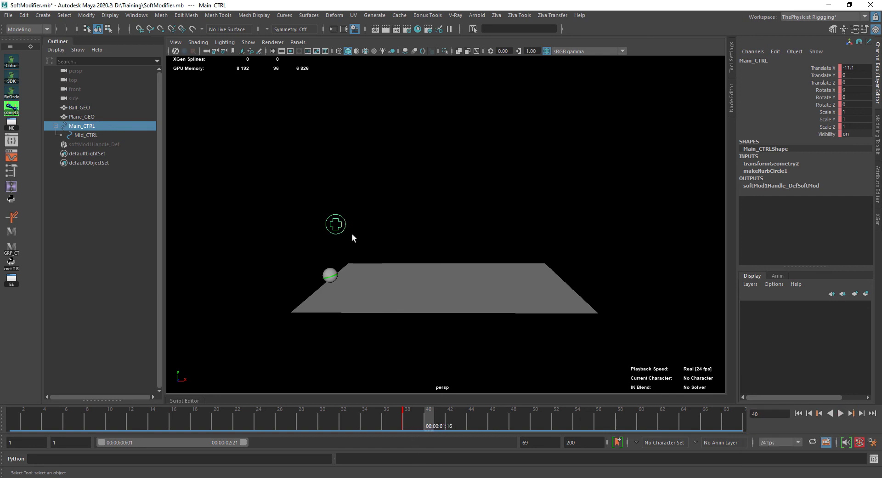
left_click(338, 224)
left_click_drag(338, 205, 339, 173)
Step: Key Mid_CTRL at frame 38 with Translate Y set to 0
mouse_move(429, 426)
left_mouse_down()
mouse_move(398, 419)
mouse_move(425, 418)
mouse_move(410, 419)
left_mouse_up()
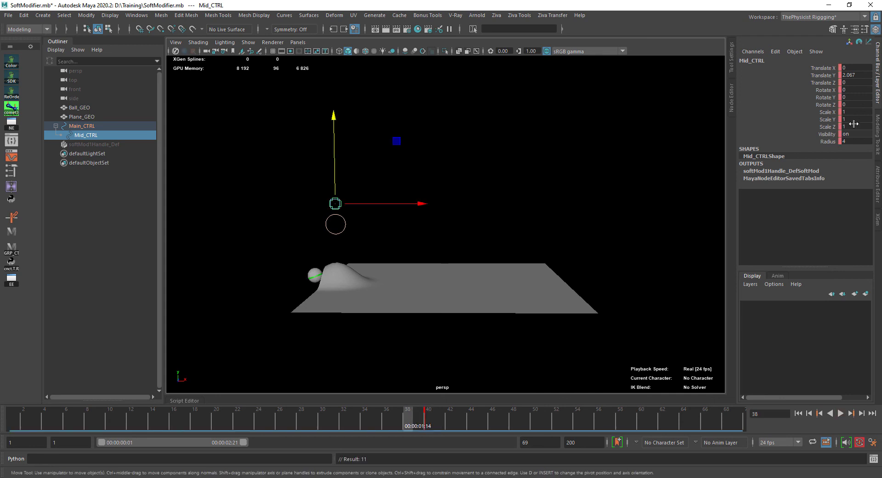
left_click(859, 75)
type("0")
key("Return")
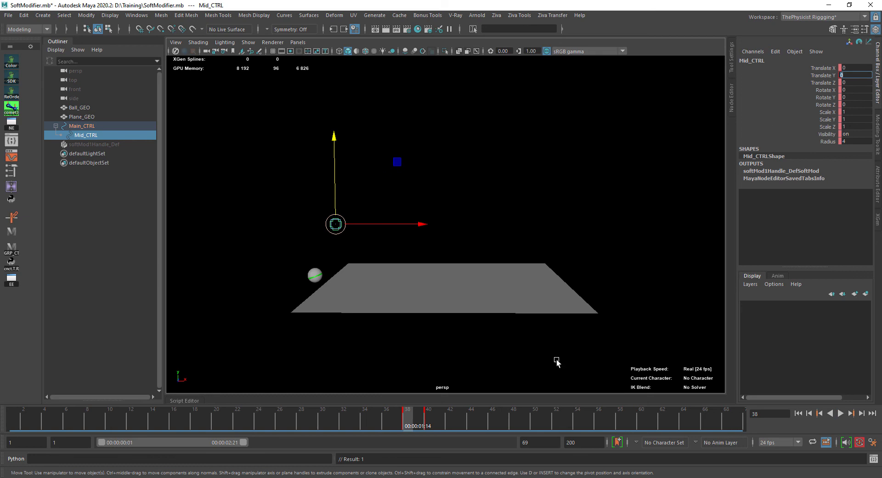
Step: Play the animation briefly, then key Main_CTRL at frame 58 with Translate X at about 12.6
key("alt+v")
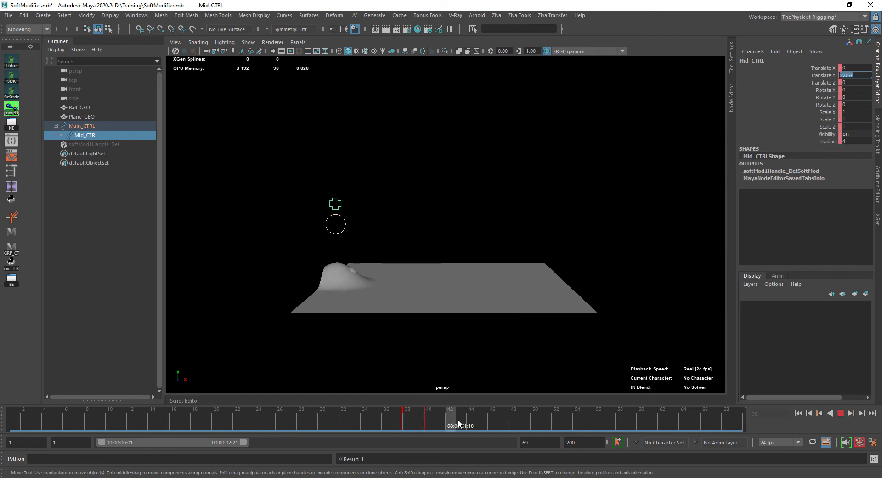
left_click_drag(637, 426, 619, 426)
left_click(343, 225)
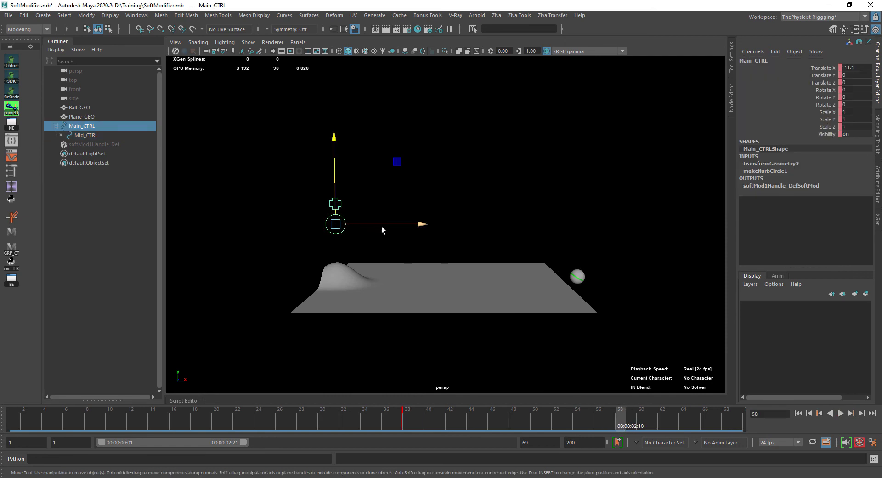
left_click_drag(392, 228, 636, 229)
Step: Key Main_CTRL to follow the ball with Translate X about -5.67 at frame 45, about 6.7 at frame 53, and farther along positive X at frame 60
left_click_drag(616, 419, 482, 419)
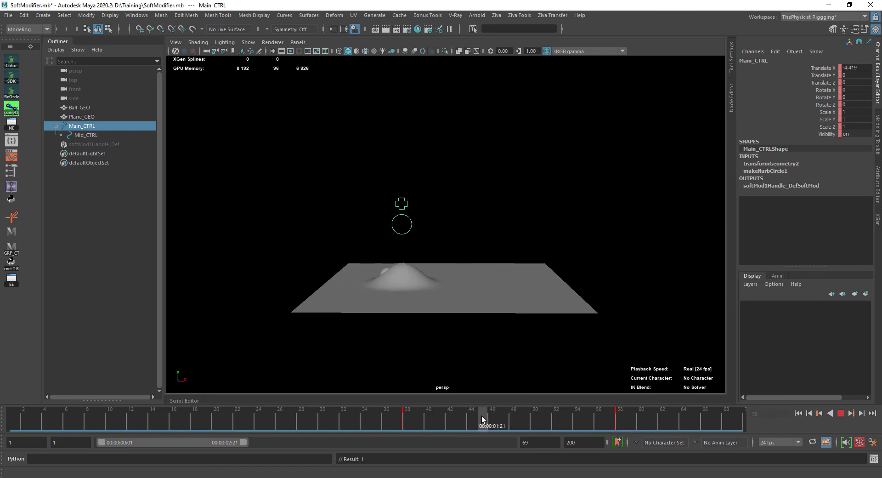
left_click_drag(461, 224, 448, 226)
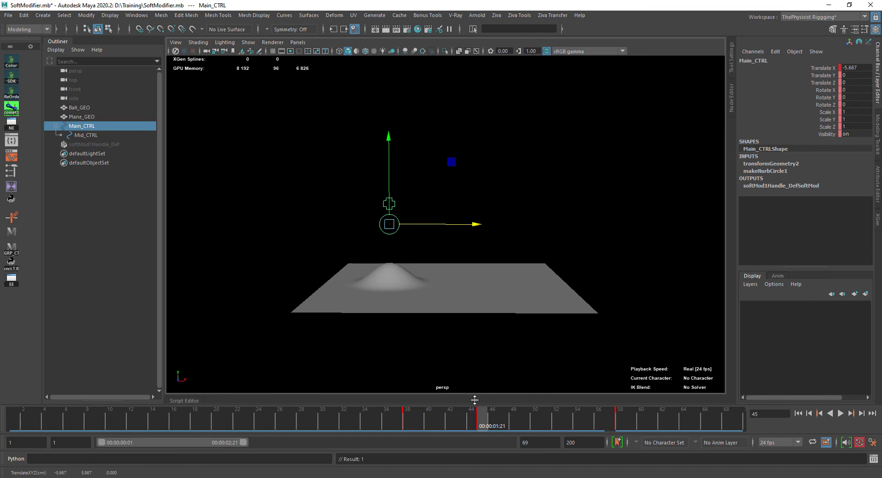
left_click_drag(489, 425, 566, 423)
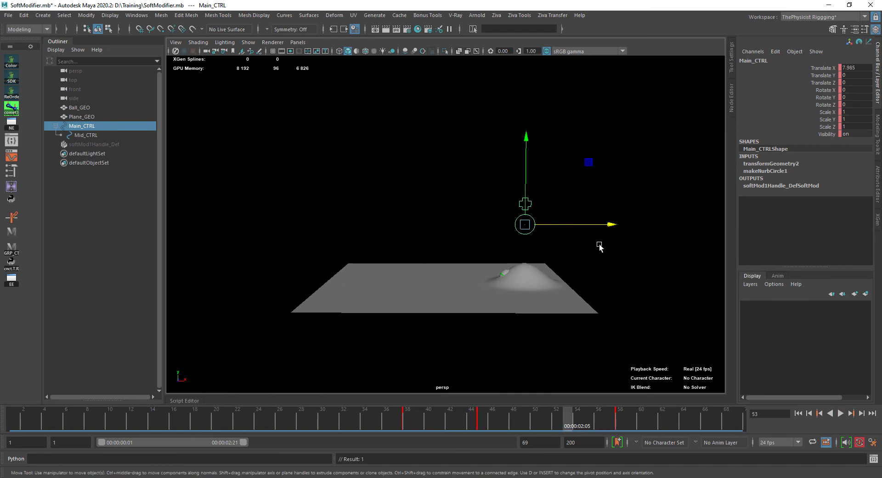
left_click_drag(596, 226, 583, 226)
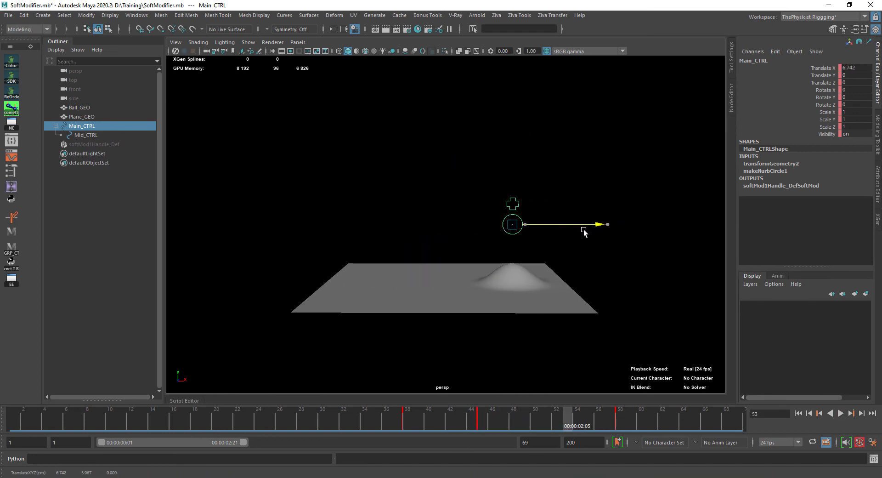
left_click_drag(568, 425, 642, 424)
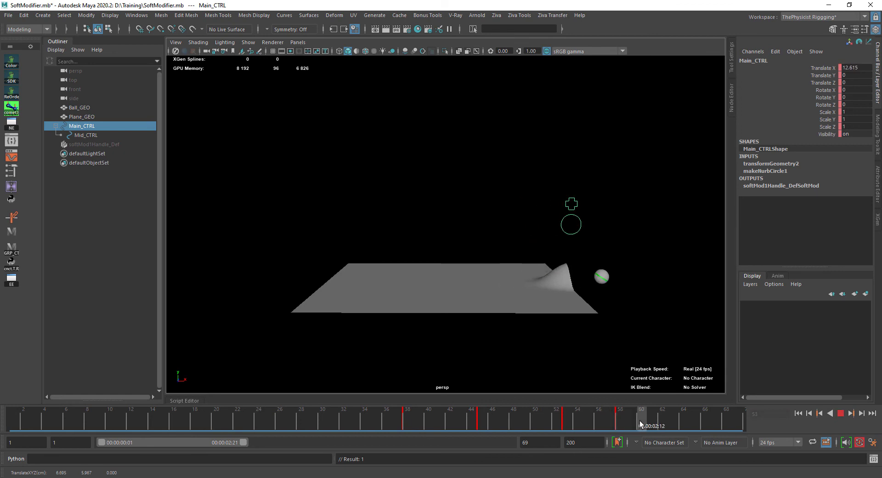
left_click_drag(621, 224, 679, 225)
Step: Scrub back to frame 1, deselect everything and play back the animation to review the plane's deformation
left_click_drag(644, 424, 26, 424)
left_click(15, 420)
right_click_drag(260, 334, 272, 298, "alt")
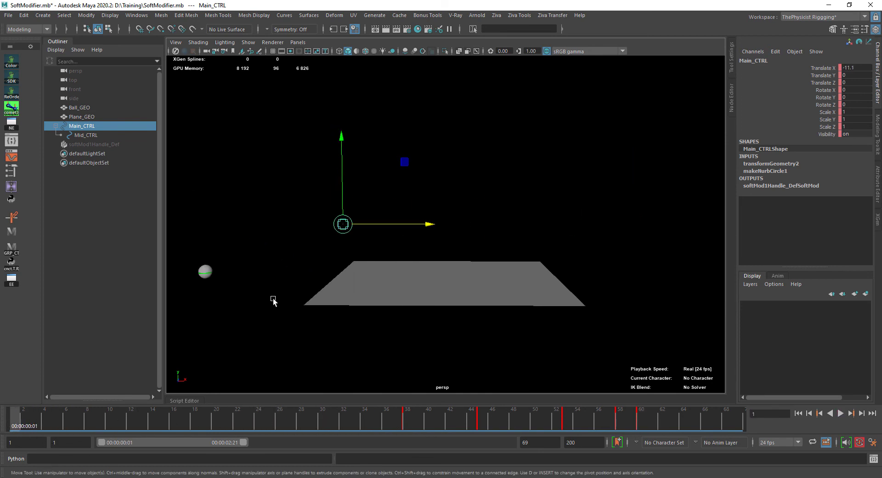
left_click_drag(275, 297, 284, 307, "alt")
key("q")
left_click(277, 328)
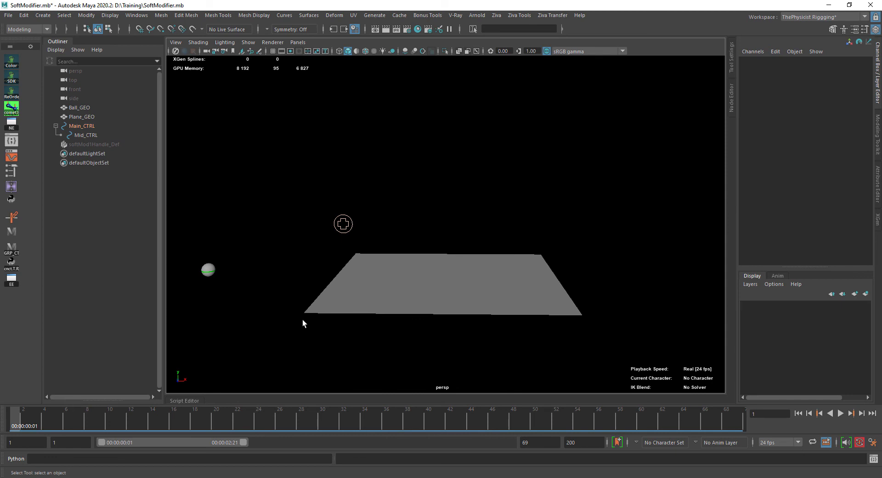
left_click(840, 413)
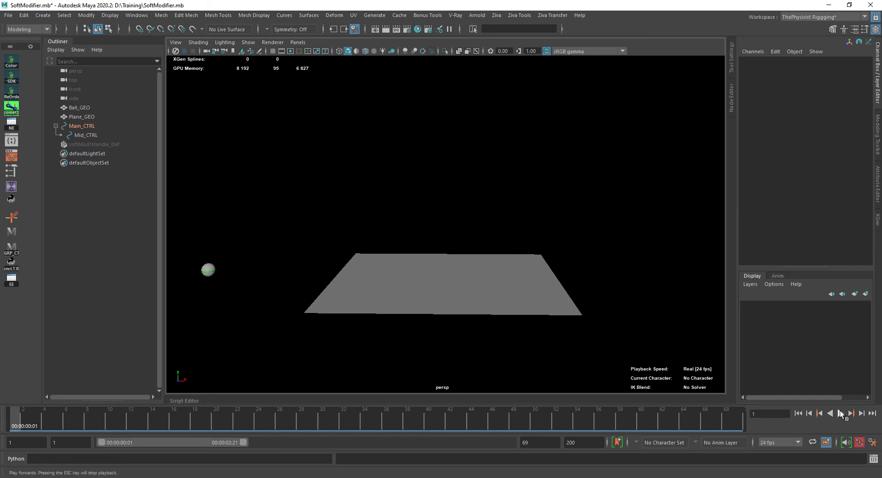